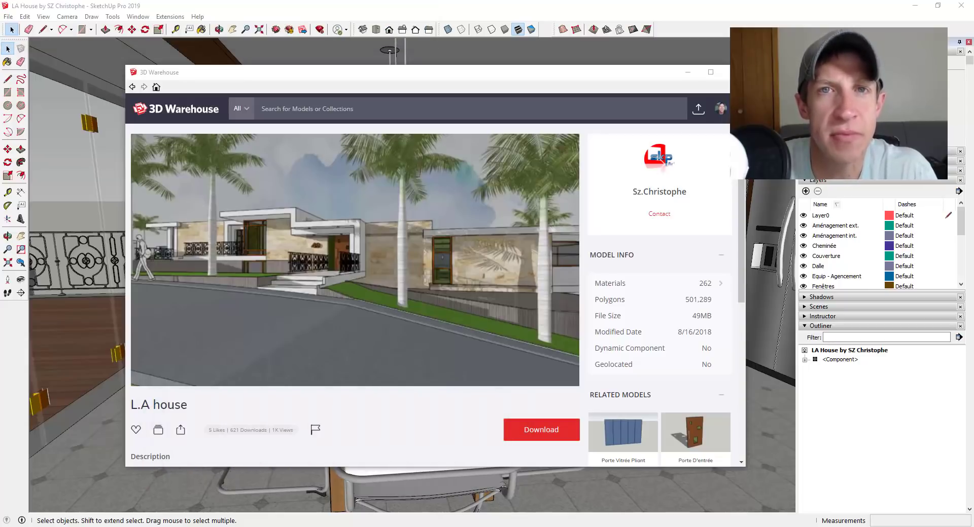
left_click(559, 429)
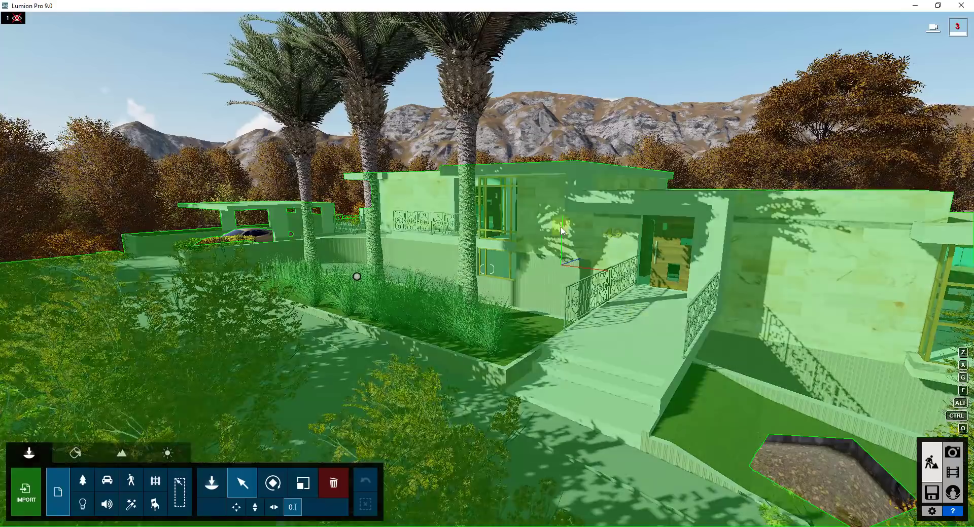
right_click_drag(486, 270, 487, 269)
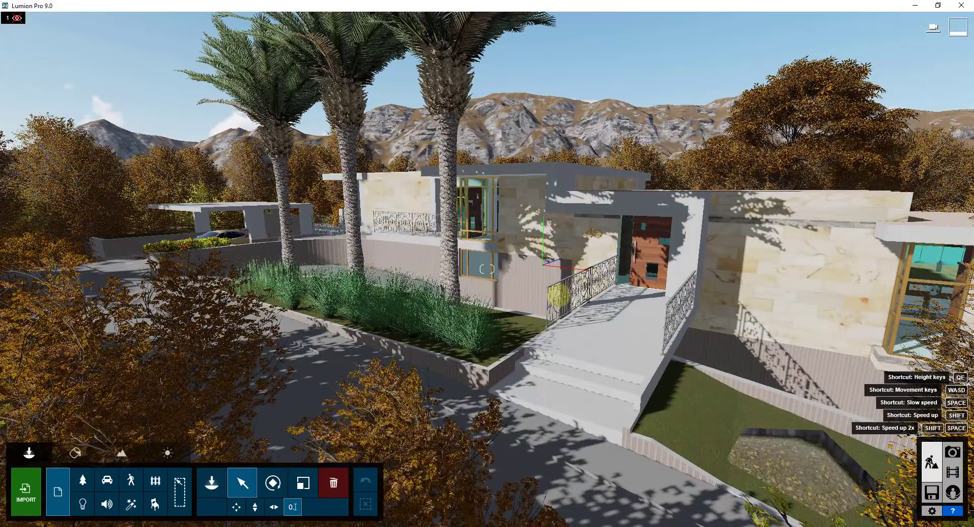
right_click_drag(558, 295, 567, 294)
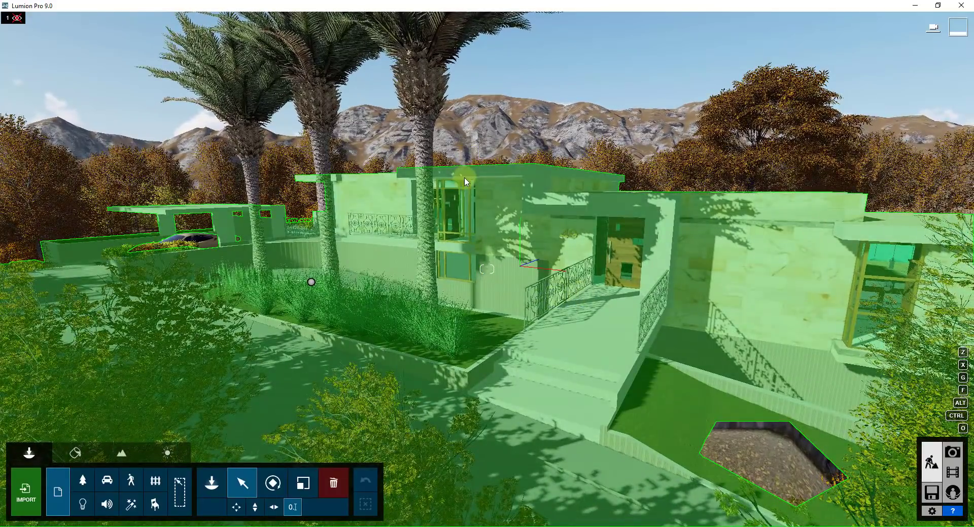
right_click_drag(502, 323, 594, 308)
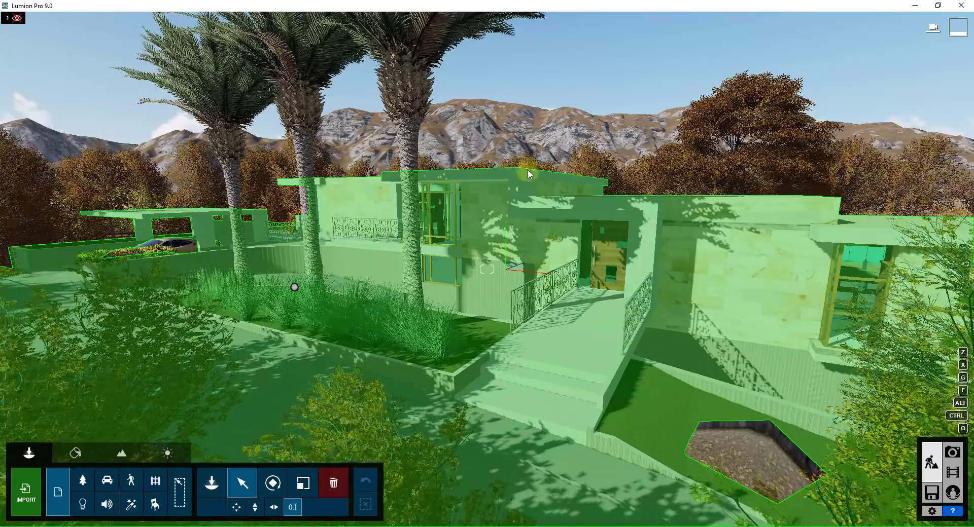
left_click(540, 209)
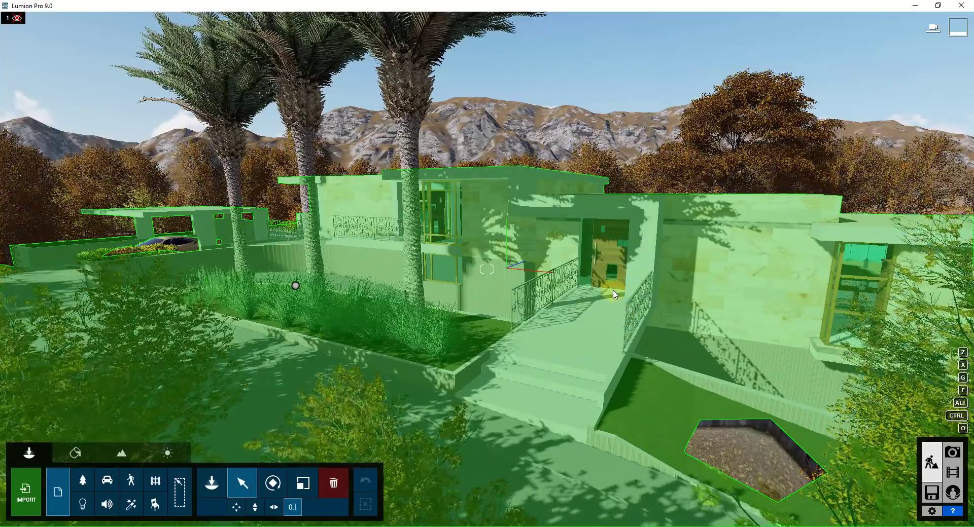
- Switch to Photo mode and try out the focal length on the view of the house entrance, ending at a wide angle
left_click(951, 454)
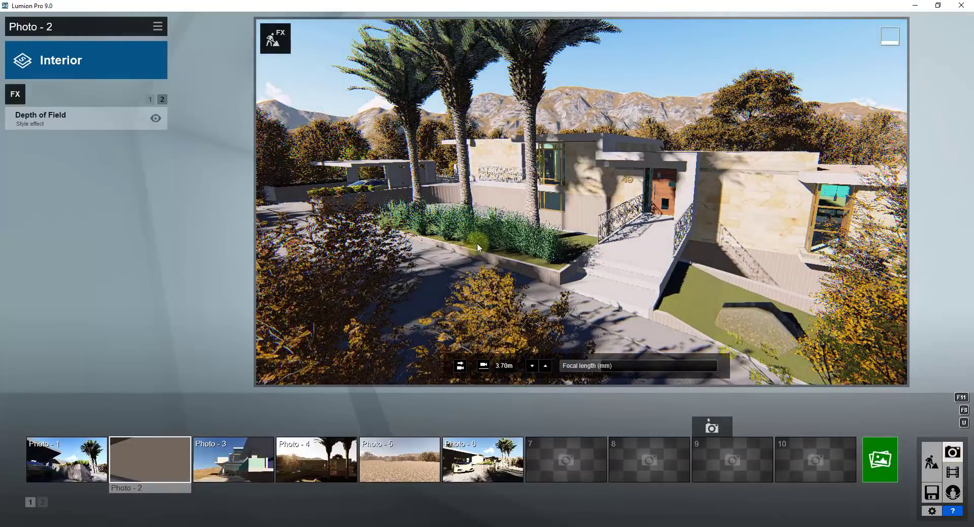
right_click_drag(477, 244, 516, 250)
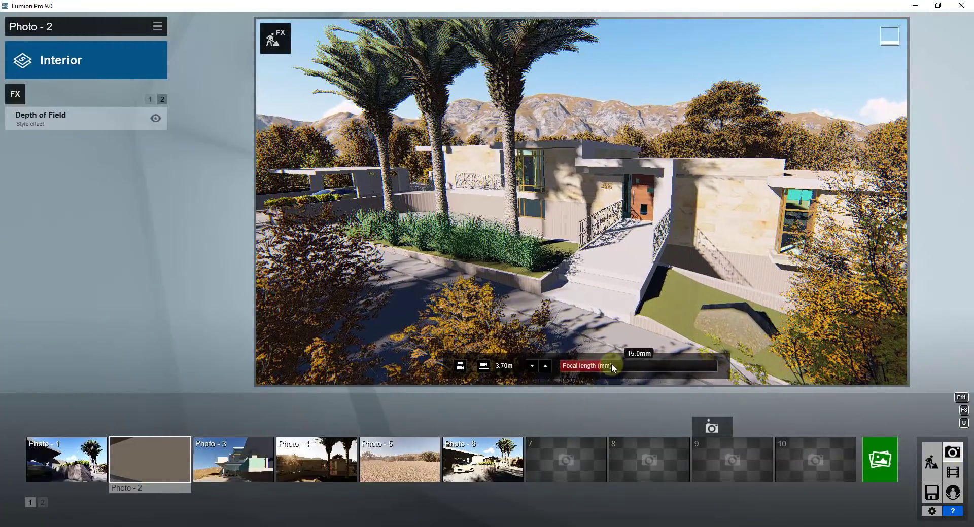
right_click_drag(588, 243, 594, 243)
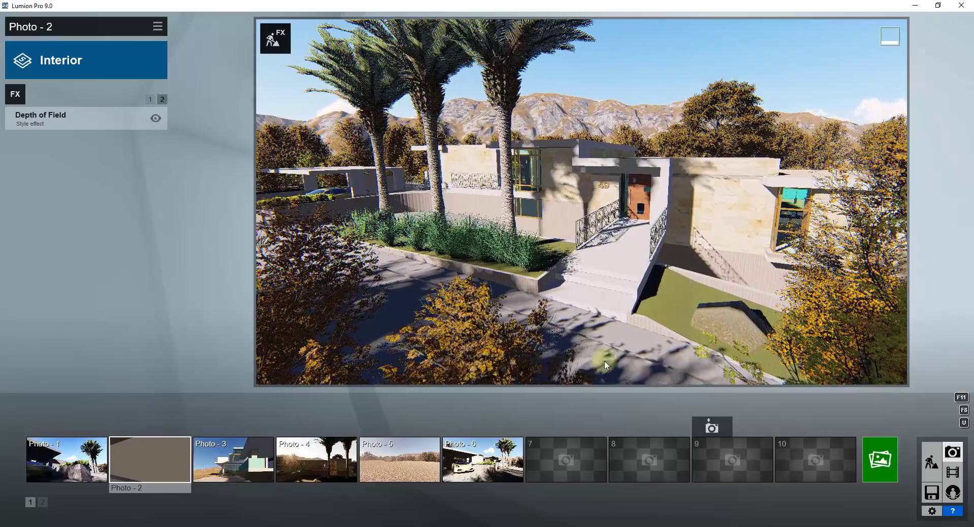
left_click(635, 366)
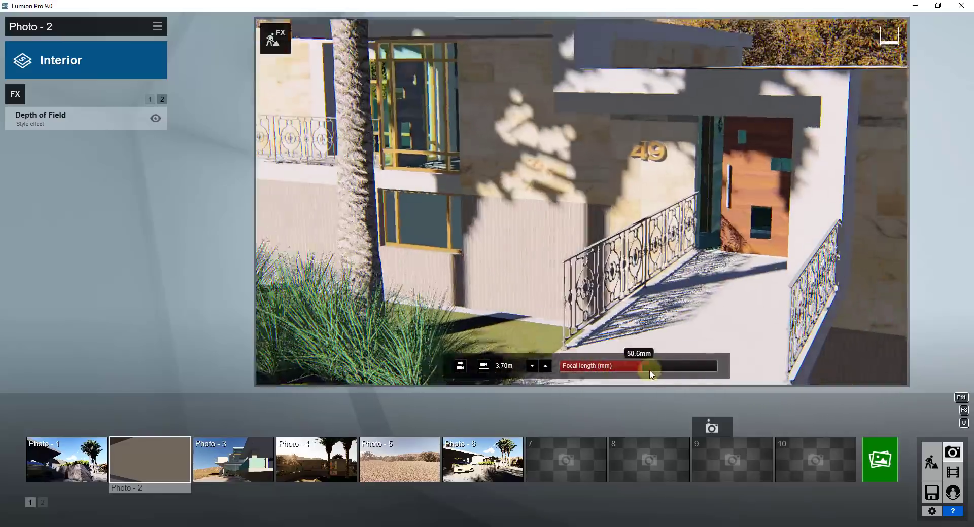
left_click_drag(650, 372, 616, 367)
key("w")
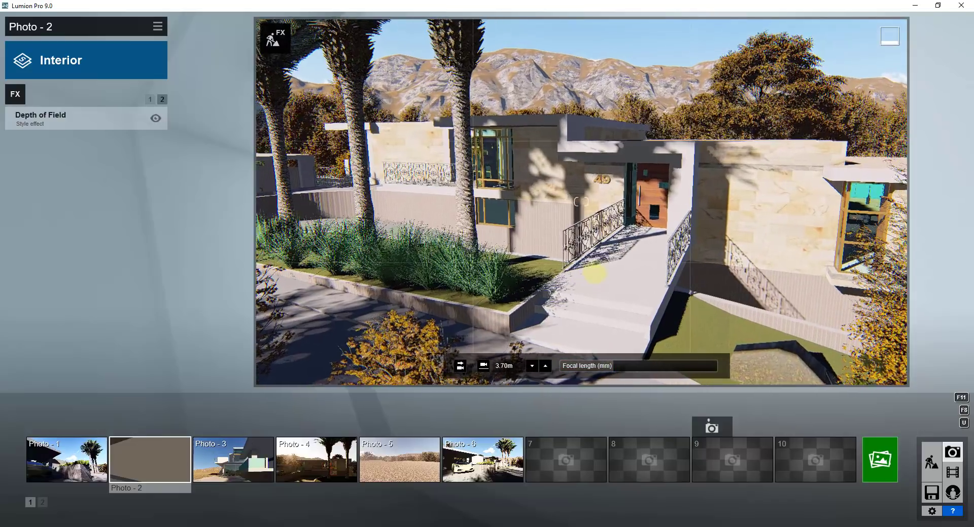
- Raise the camera above the house and tilt it to look straight down on the roof
key("q")
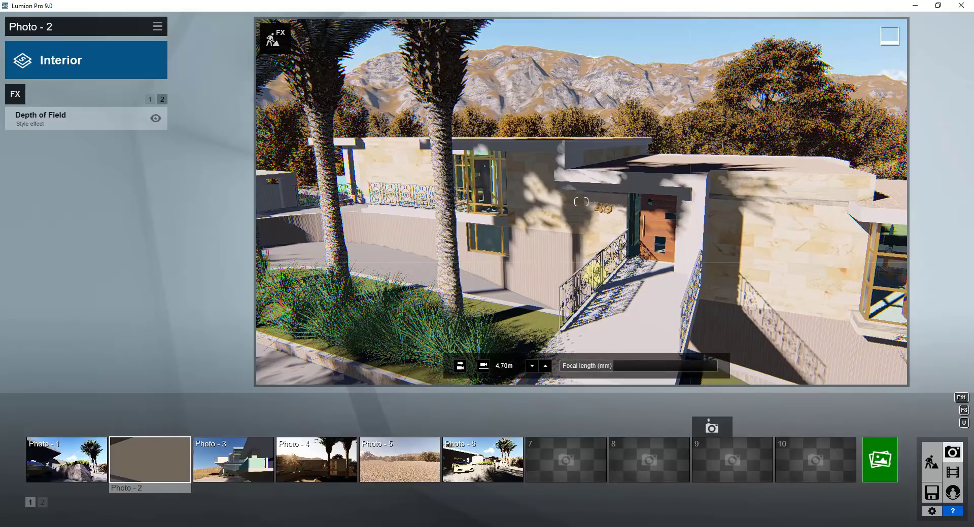
key("q")
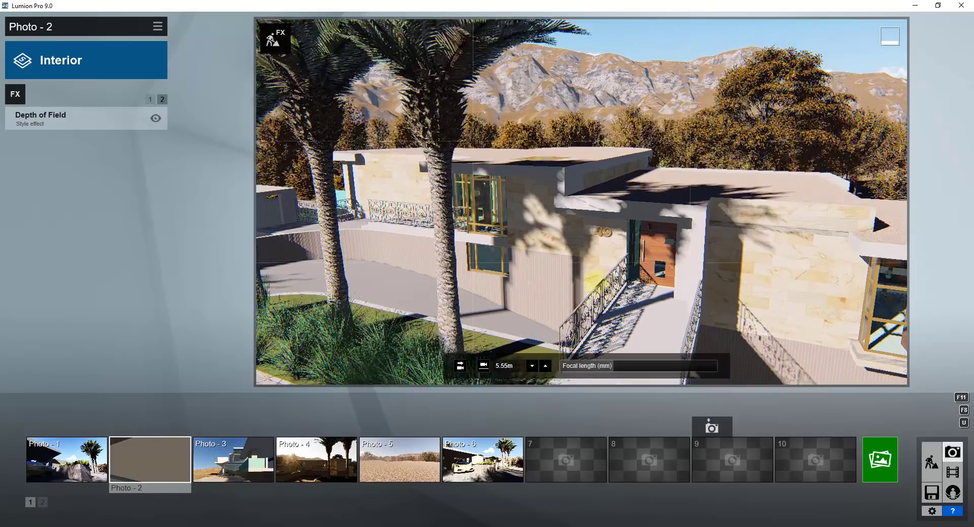
key("q")
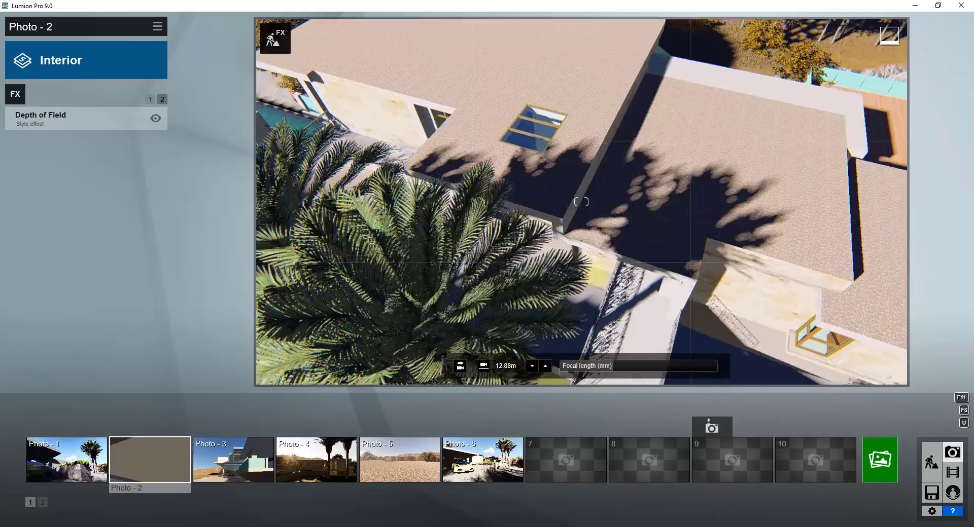
middle_click_drag(599, 275, 595, 385)
right_click_drag(587, 189, 588, 188)
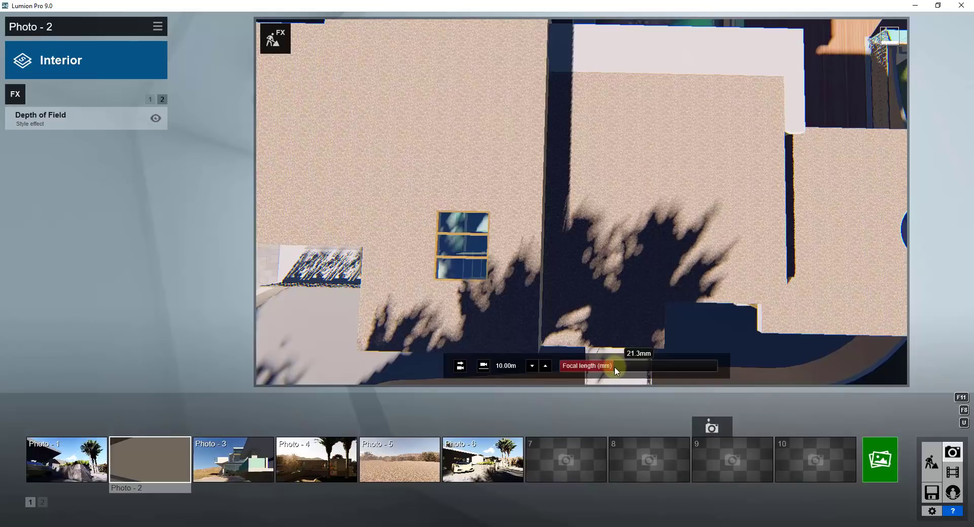
- Set the focal length to 300 mm and the camera height to 500 m for the overhead view
left_click_drag(613, 366, 757, 376)
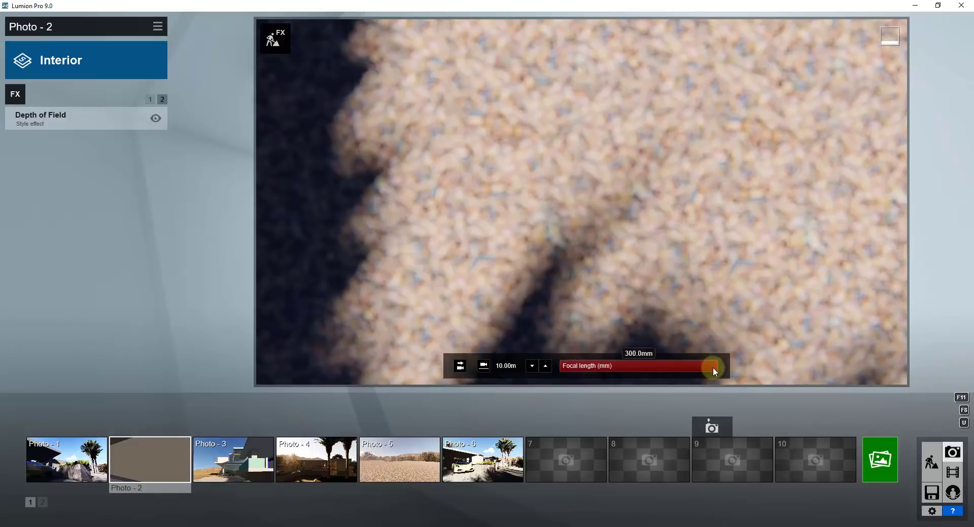
left_click(517, 367)
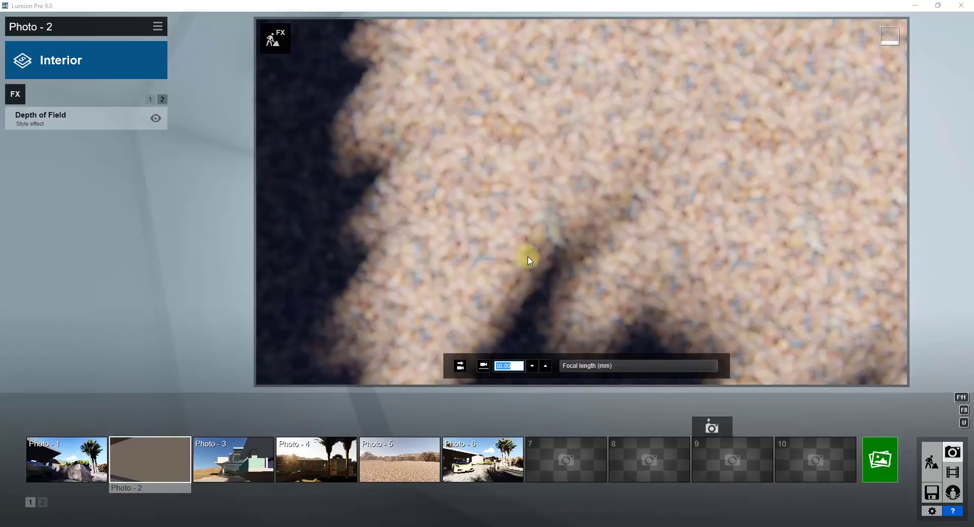
type("500")
key("Return")
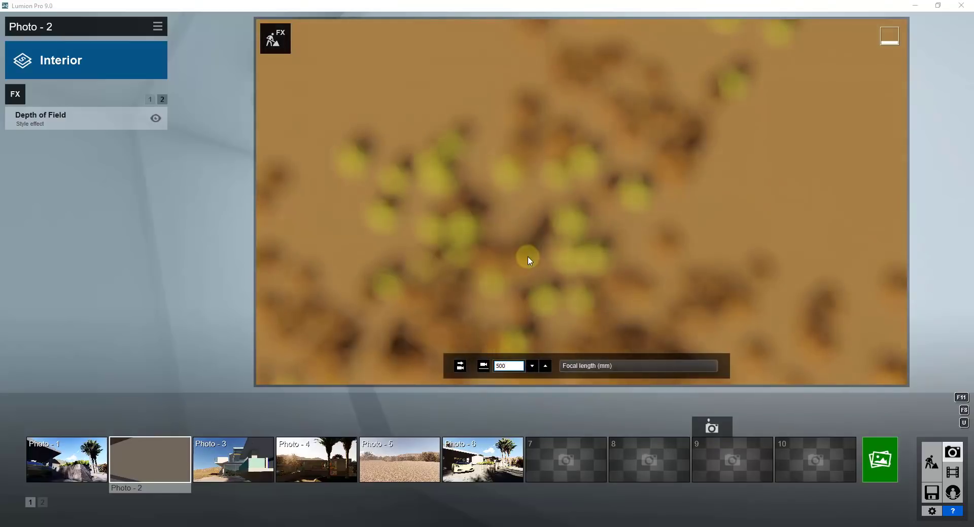
- Bring the whole house into the overhead view and turn off the Depth of Field effect
right_click_drag(542, 247, 542, 244)
right_click_drag(588, 275, 582, 295)
right_click_drag(544, 244, 541, 245)
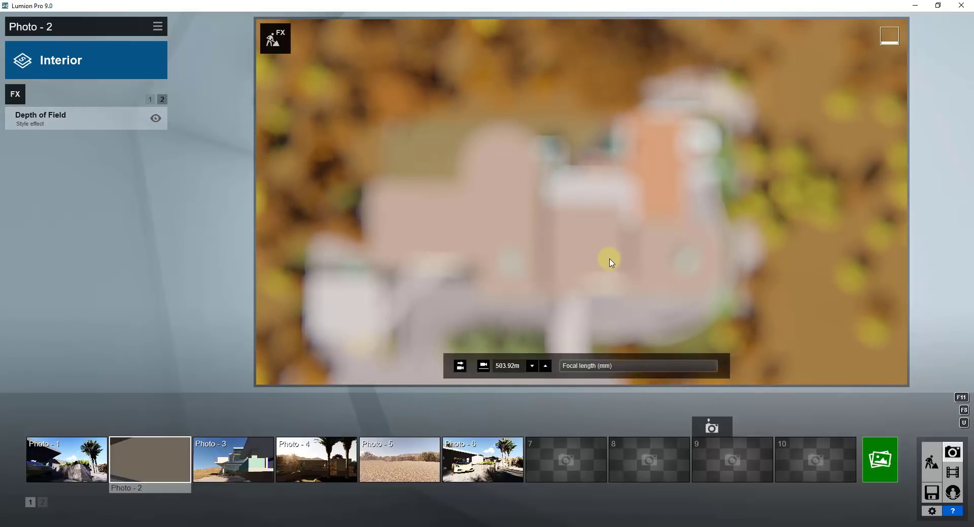
right_click_drag(613, 246, 613, 246)
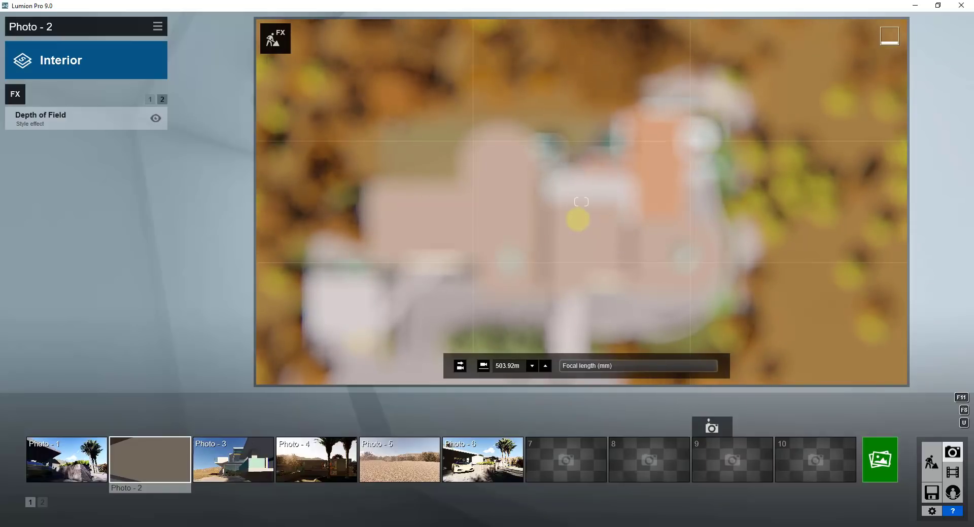
right_click_drag(577, 219, 577, 219)
mouse_move(128, 131)
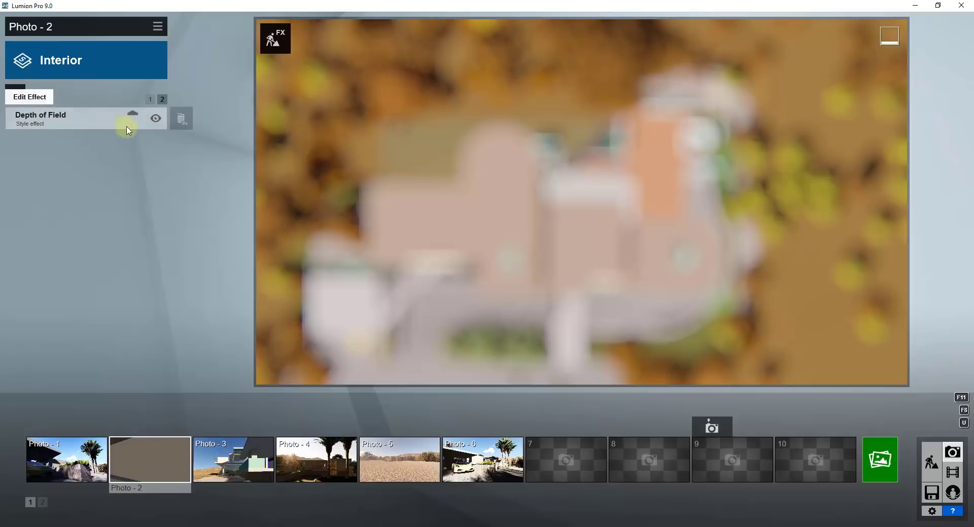
left_click(155, 118)
- Fine-tune the overhead camera position so the house, driveway and pool deck are centred in the frame
right_click_drag(568, 246, 567, 246)
key("s")
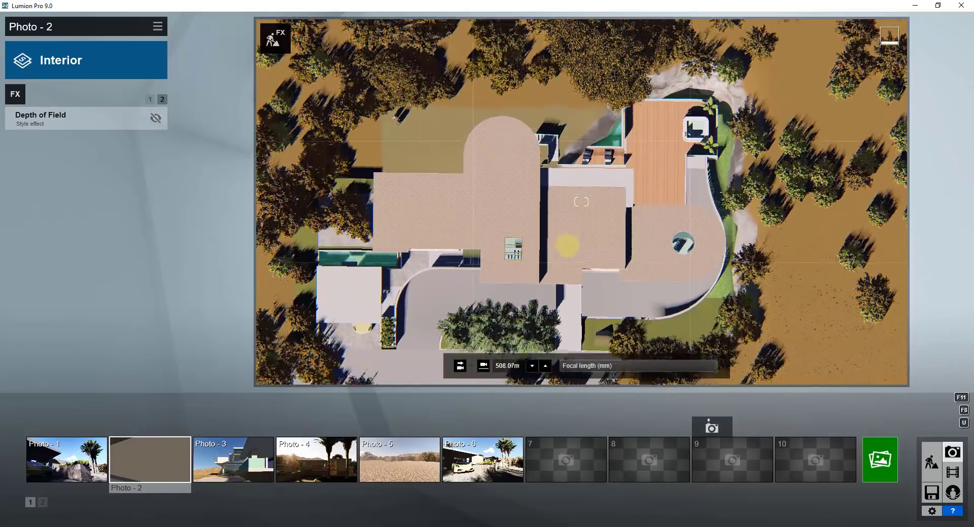
middle_click_drag(568, 246, 574, 211)
mouse_move(574, 211)
right_mouse_down()
mouse_move(528, 214)
mouse_move(565, 217)
mouse_move(579, 204)
mouse_move(557, 212)
mouse_move(589, 219)
mouse_move(517, 254)
mouse_move(488, 223)
mouse_move(558, 205)
right_mouse_up()
right_click_drag(630, 193, 624, 192)
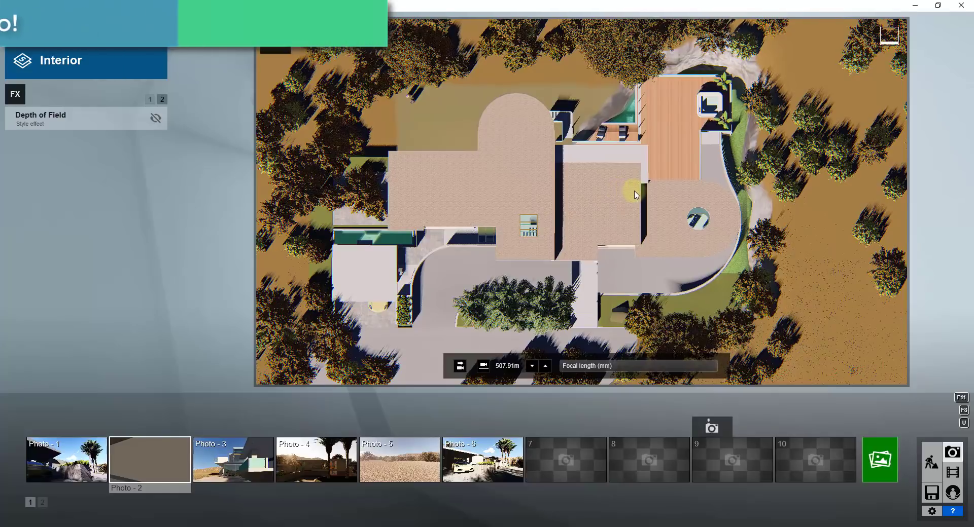
key("e")
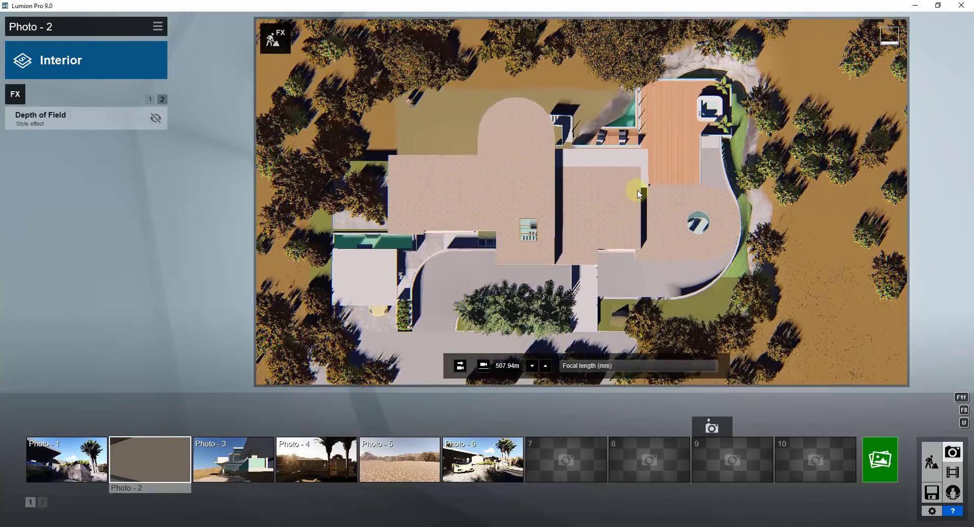
right_click_drag(638, 194, 582, 201)
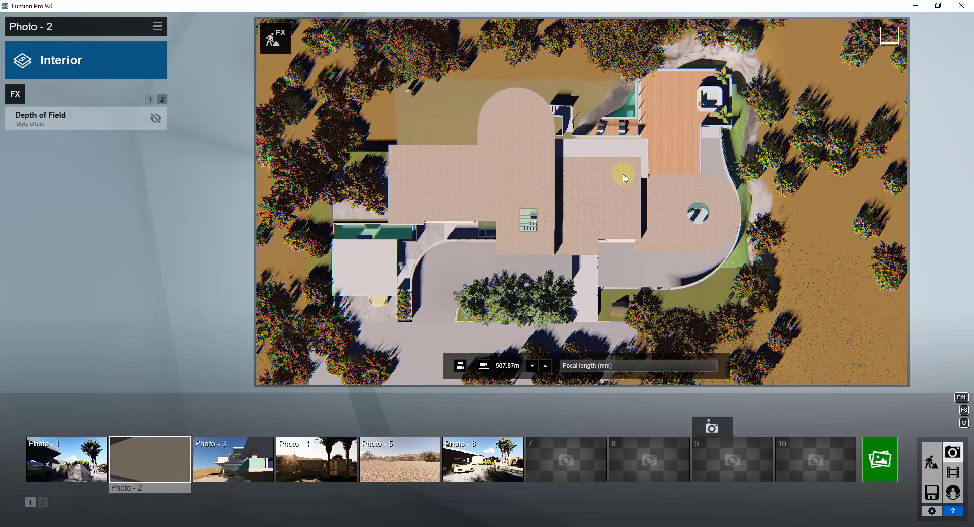
- Set the Shadow effect's sun shadow range to about 543 m and return to the effects list
left_click(150, 99)
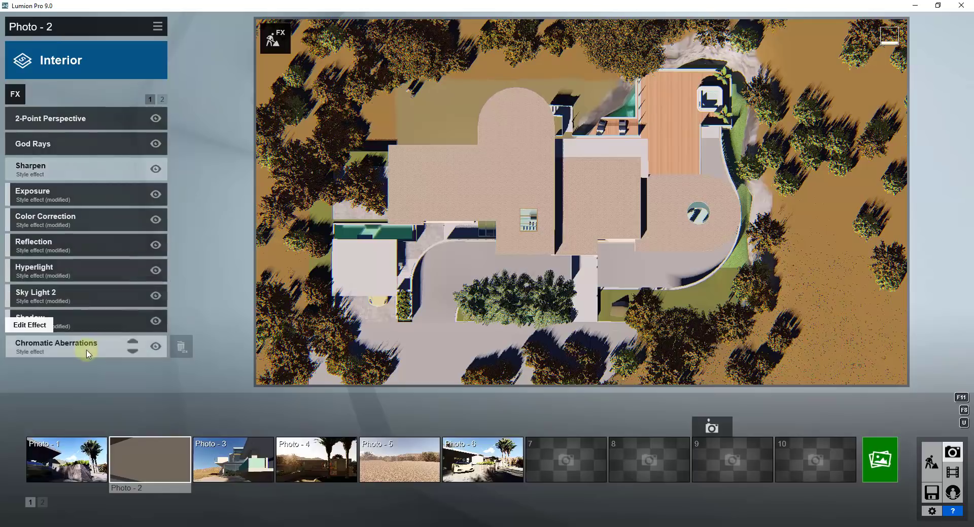
left_click(77, 312)
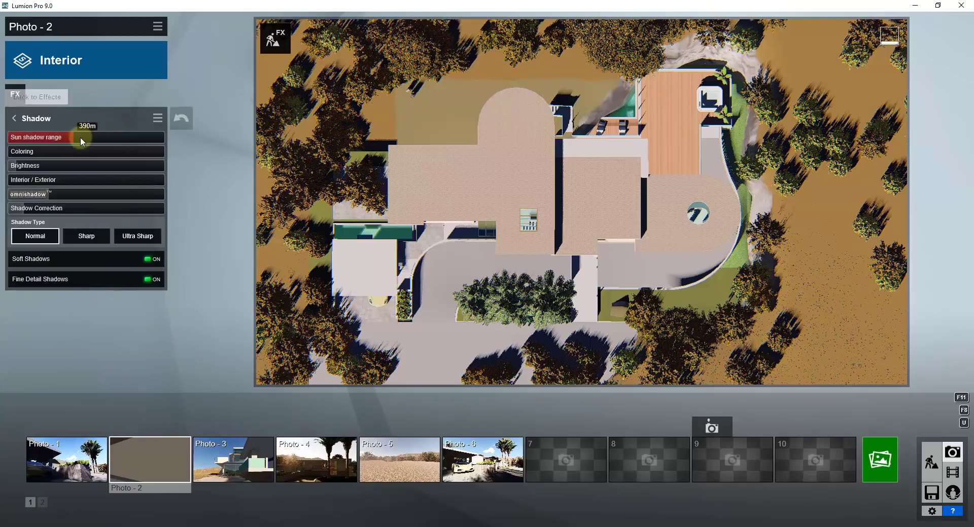
mouse_move(78, 137)
left_mouse_down()
mouse_move(100, 137)
mouse_move(63, 138)
mouse_move(86, 139)
left_mouse_up()
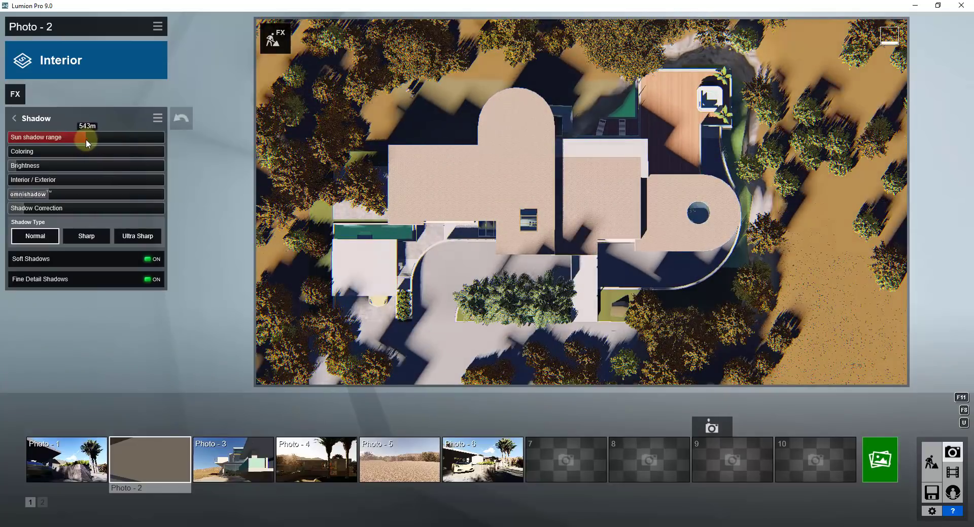
left_click(26, 118)
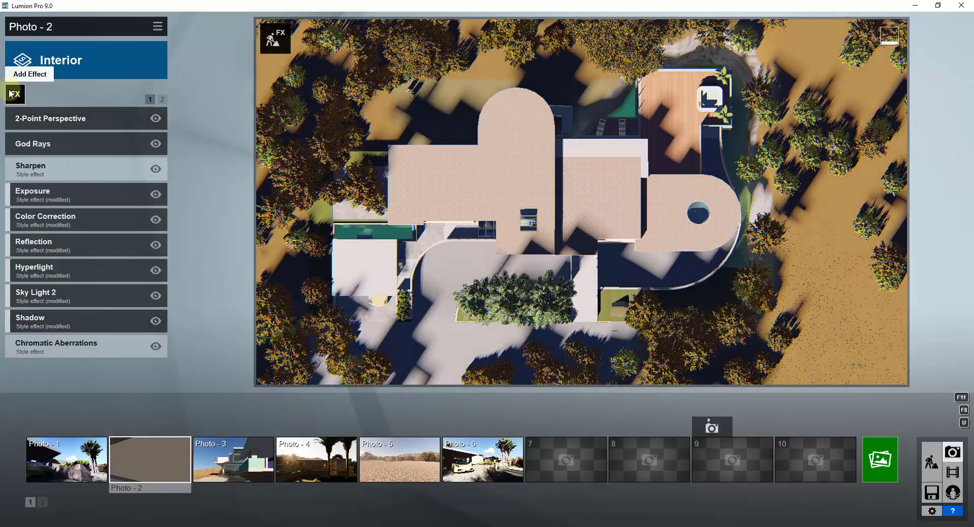
- Add a Sun effect and adjust its height, heading and brightness to improve the roof plan's shadows
left_click(15, 90)
left_click(259, 90)
left_click(289, 148)
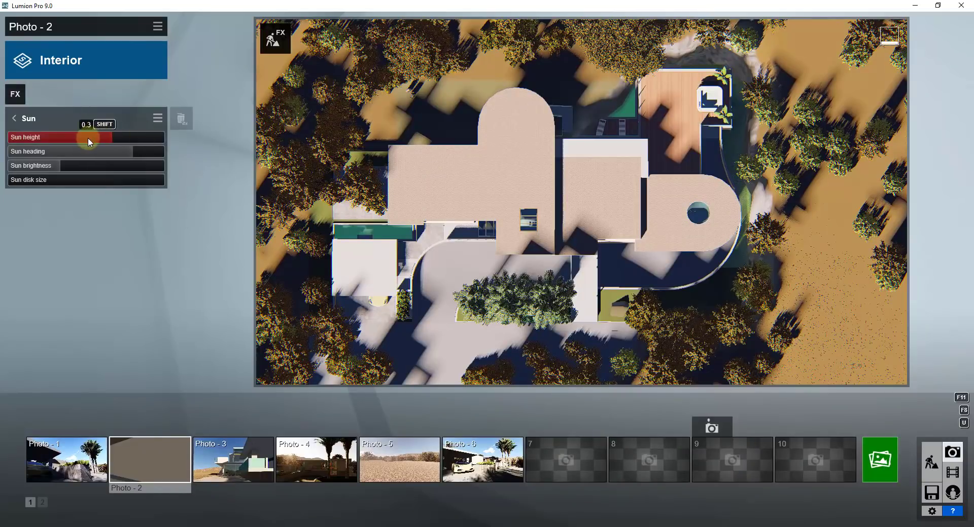
left_click_drag(88, 138, 78, 168)
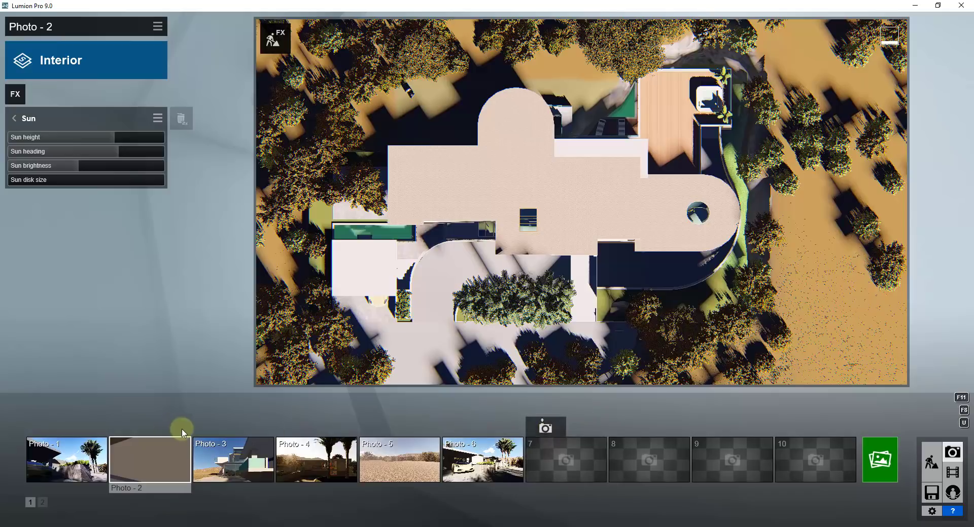
- Store the overhead camera view as Photo 7 and copy the effects of Photo 2
left_click(545, 428)
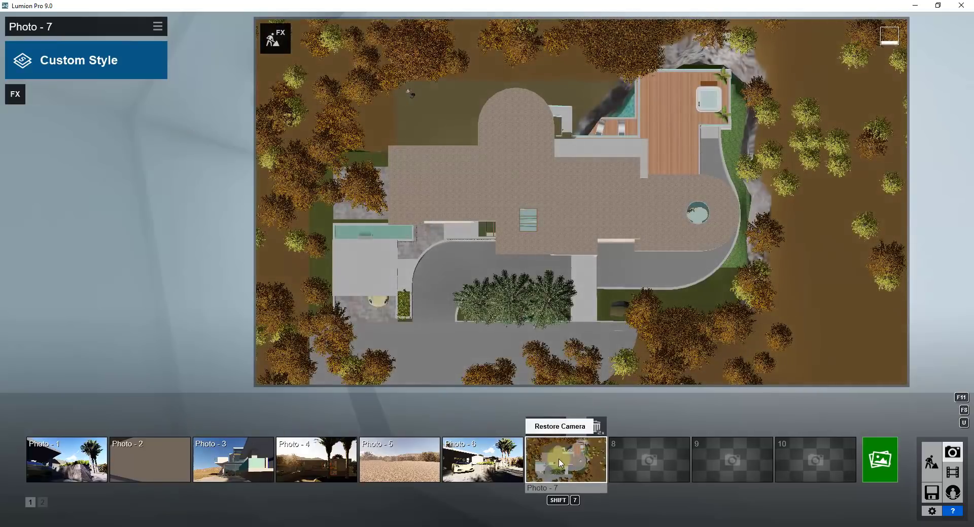
left_click(158, 473)
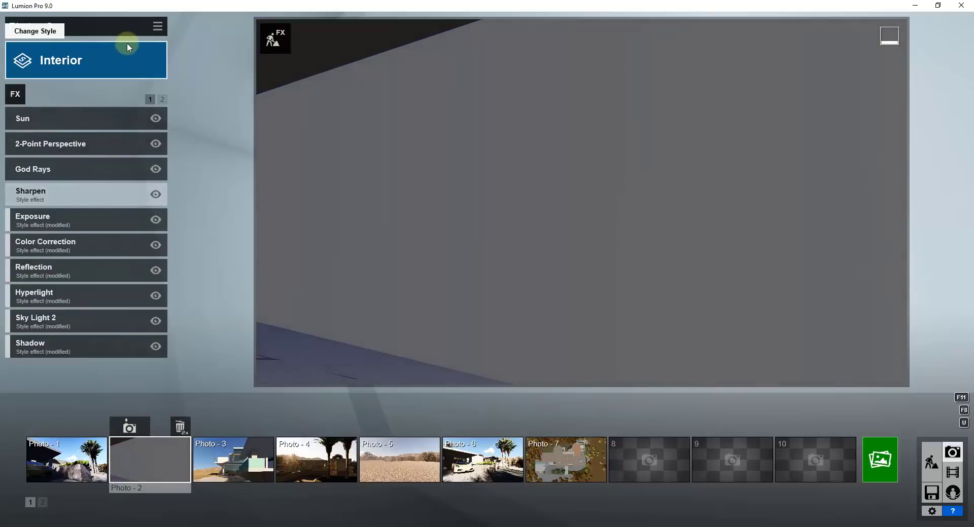
left_click(157, 26)
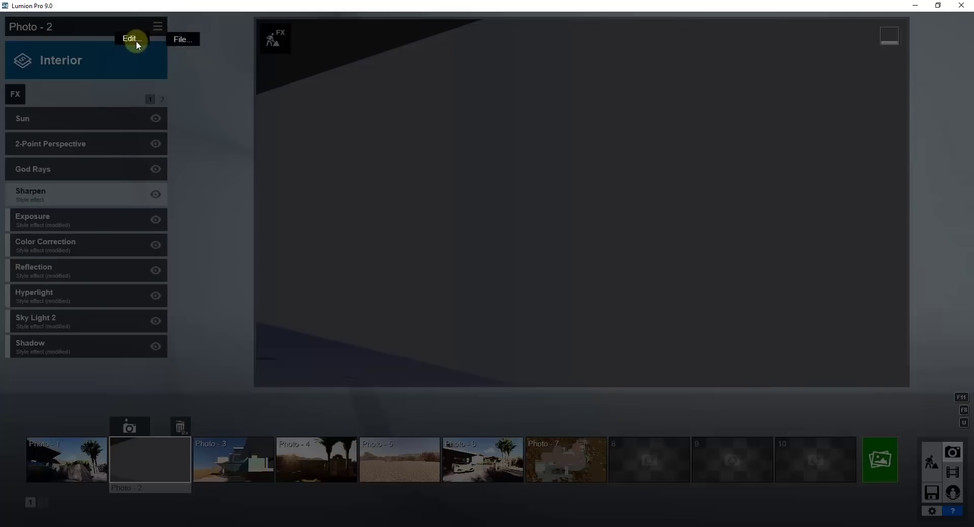
left_click(76, 38)
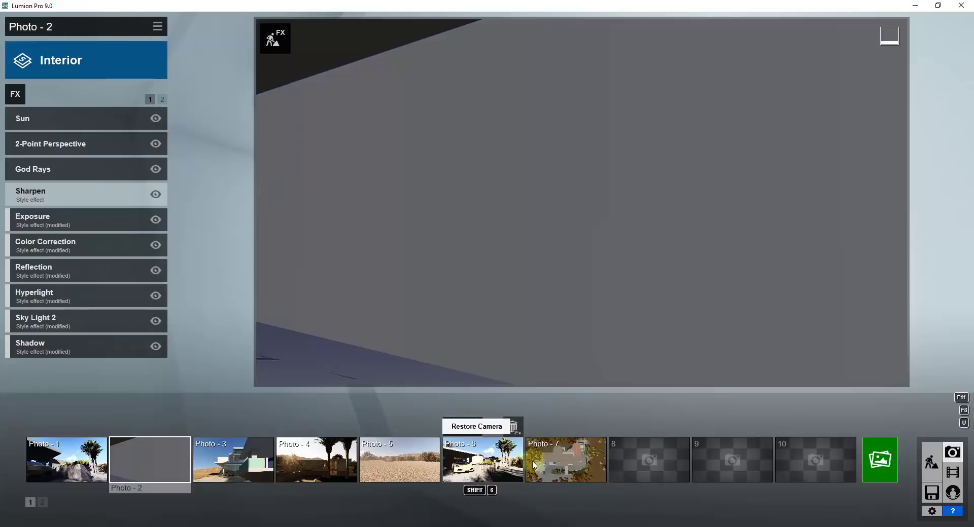
- Paste the effects copied from Photo 2 onto Photo 7
left_click(574, 464)
left_click(157, 25)
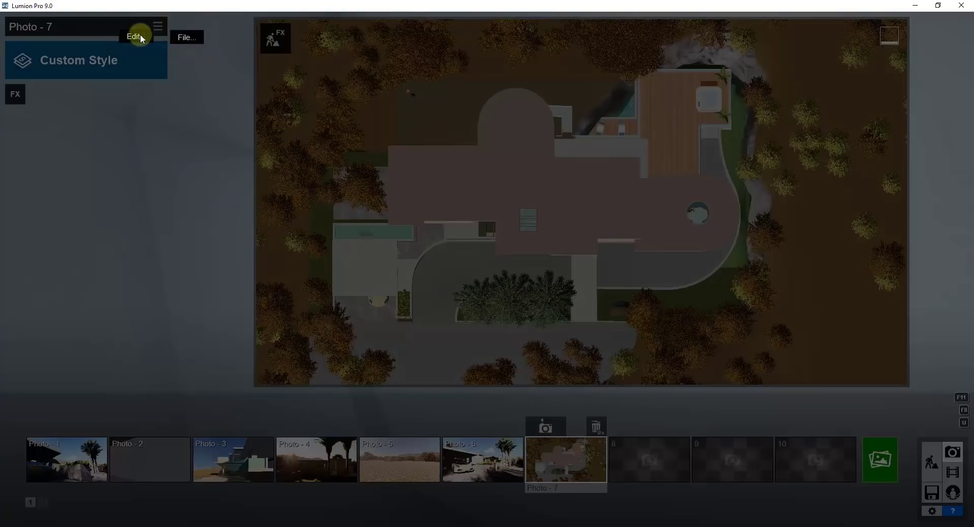
left_click(191, 35)
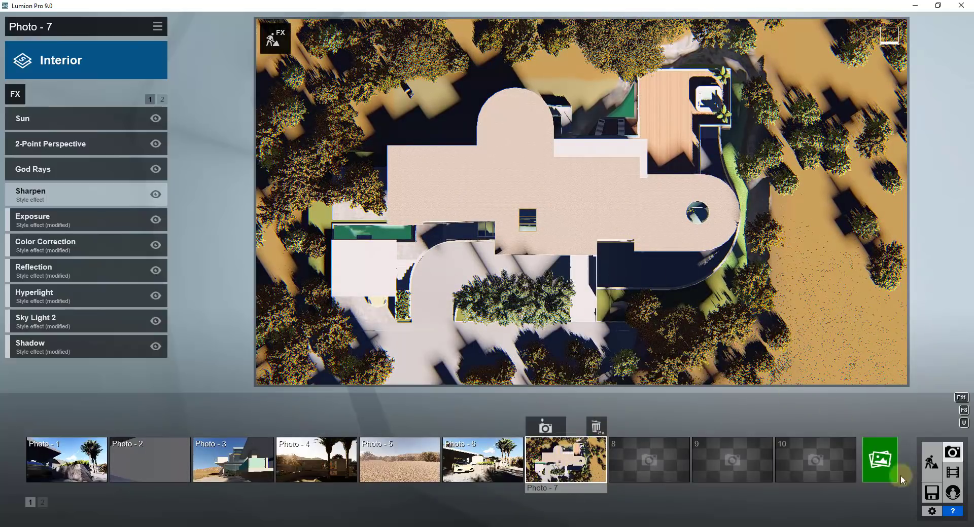
- Render Photo 7 at Desktop size 1920x1080 as a JPG named ElevationView and close the finished render
left_click(879, 467)
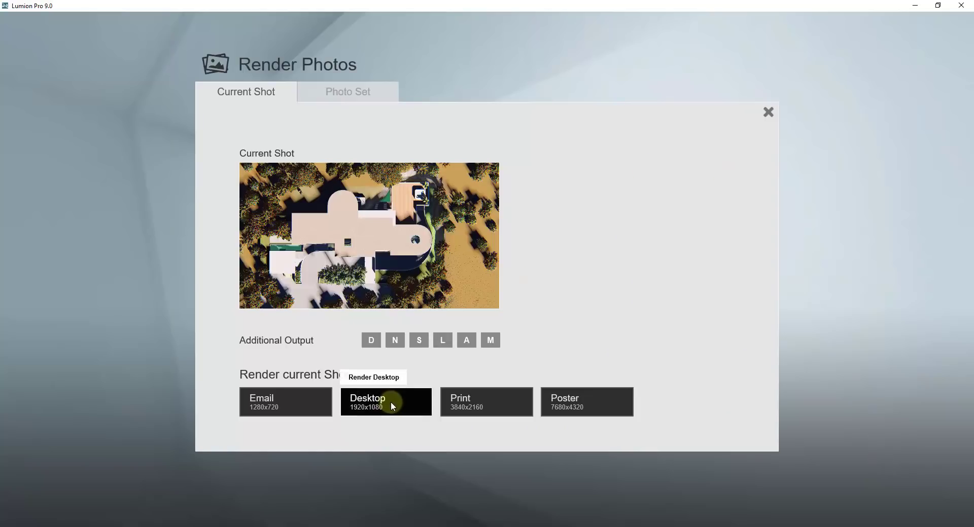
left_click(404, 396)
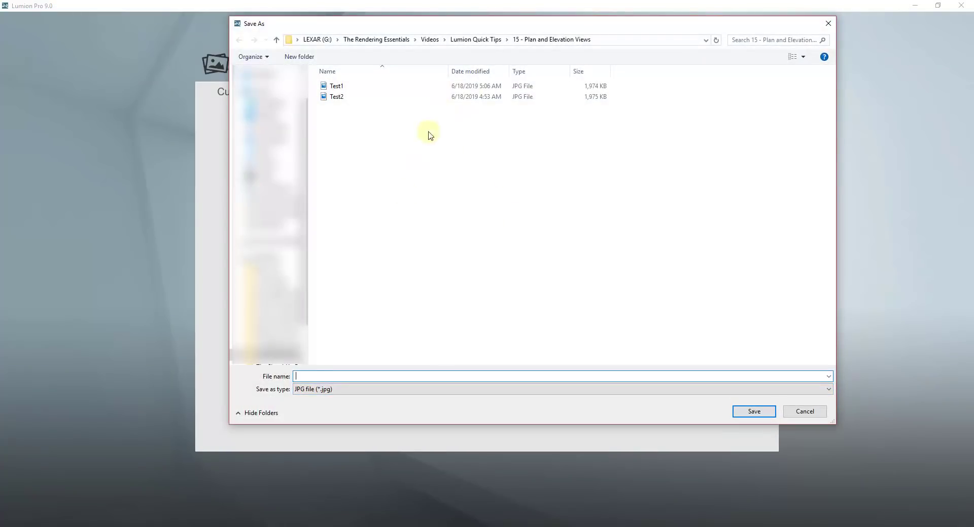
type("ElevationView")
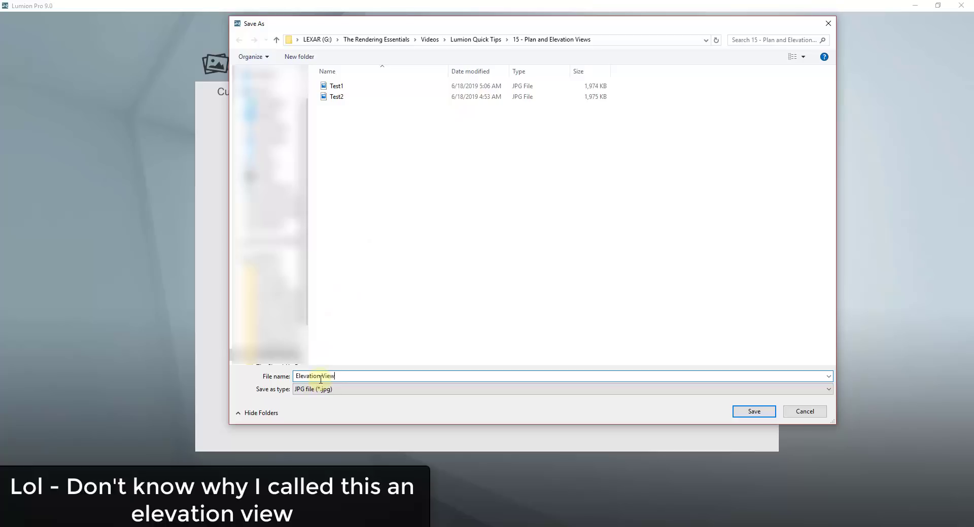
key("Return")
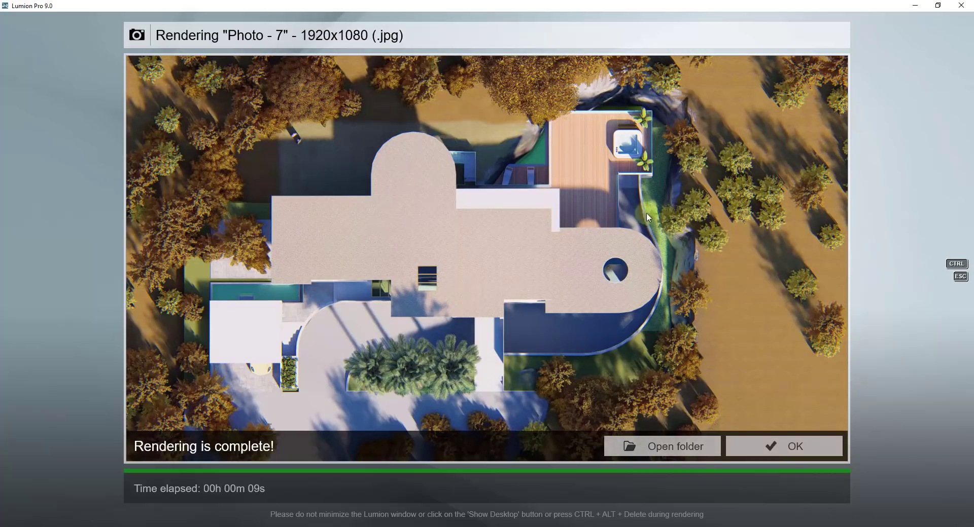
left_click(789, 448)
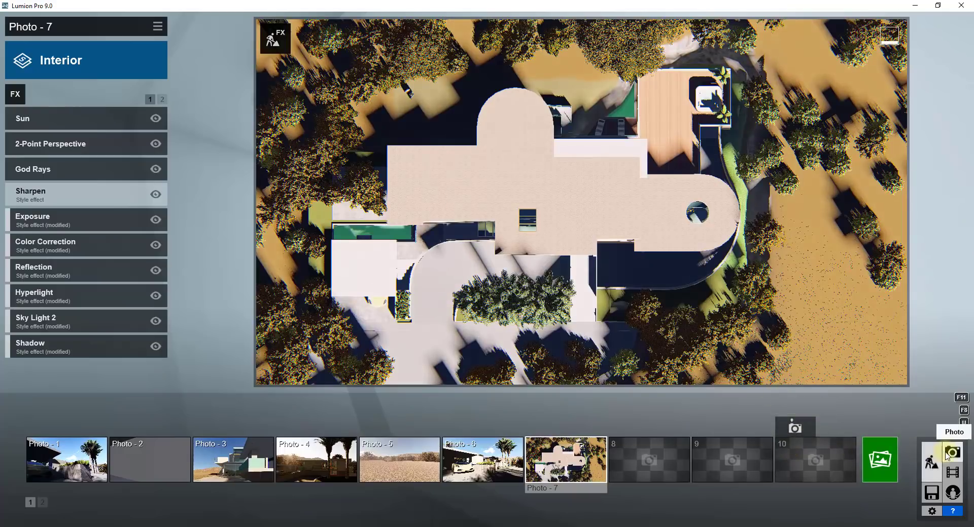
- Return to Build mode and place a clip plane in front of the house near the curved driveway wall
left_click(932, 462)
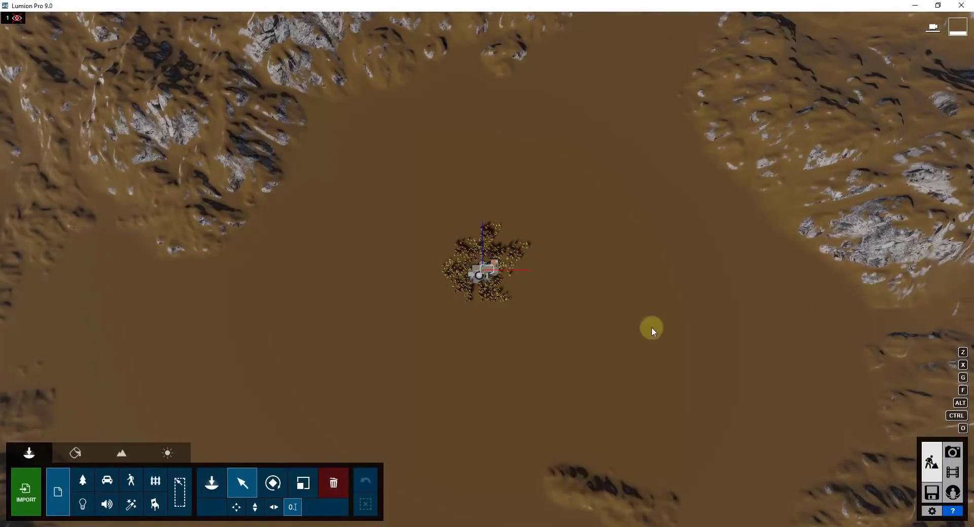
right_click_drag(651, 327, 574, 300)
key("w")
key("w")
key("w")
key("w")
key("a")
key("e")
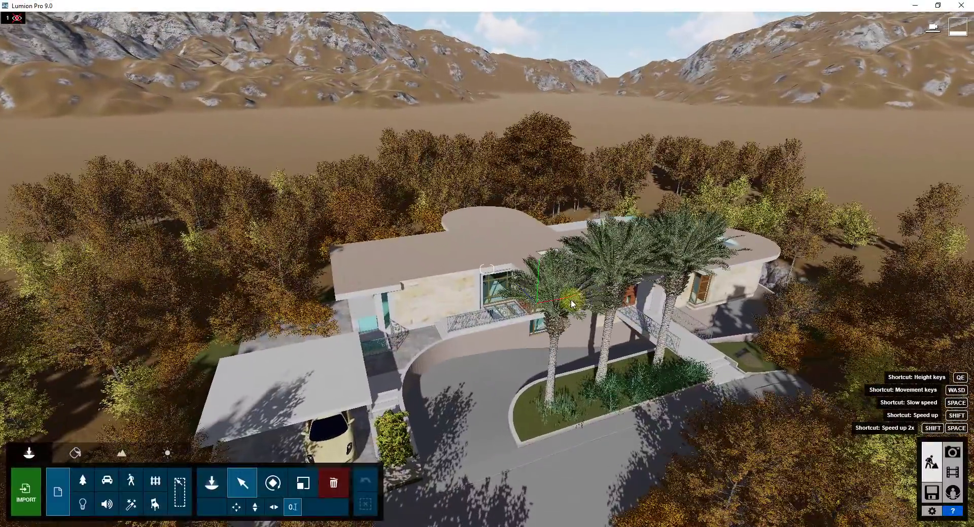
key("e")
right_click_drag(571, 304, 539, 336)
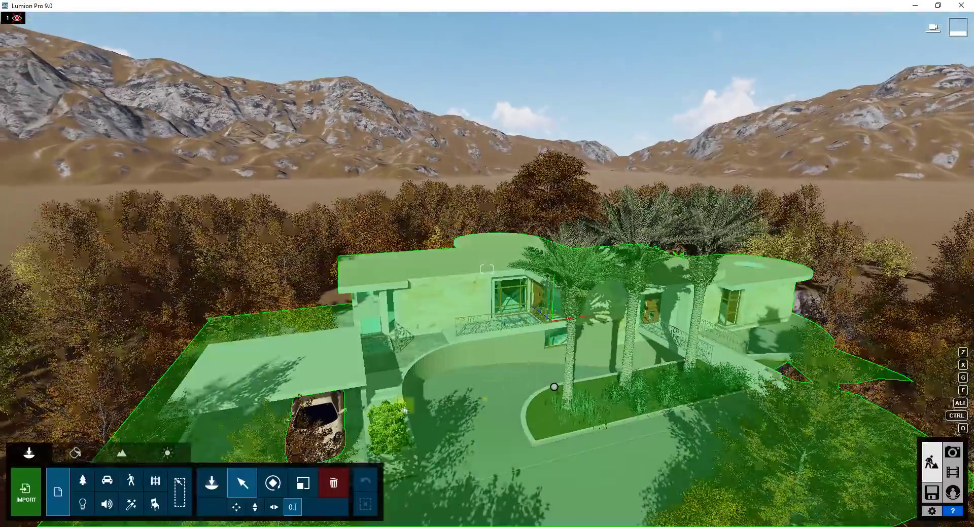
left_click(212, 485)
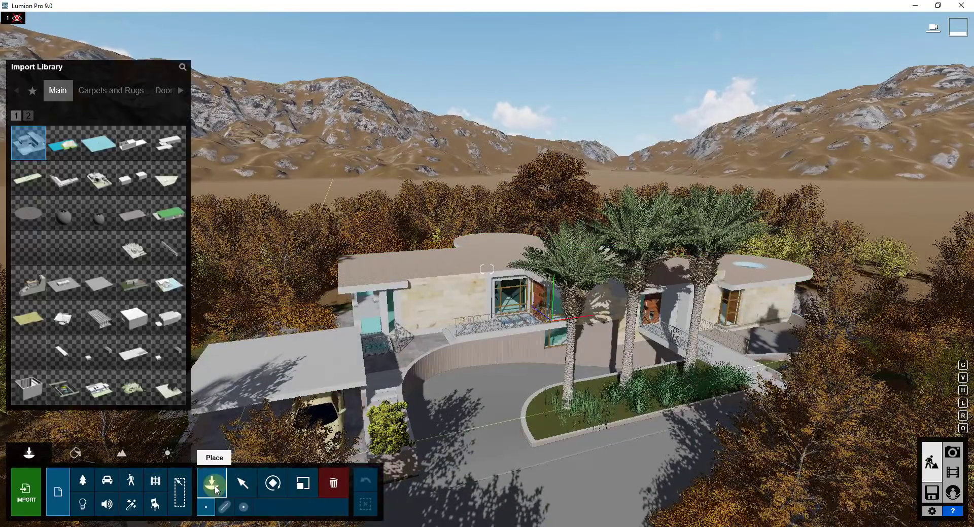
left_click(82, 505)
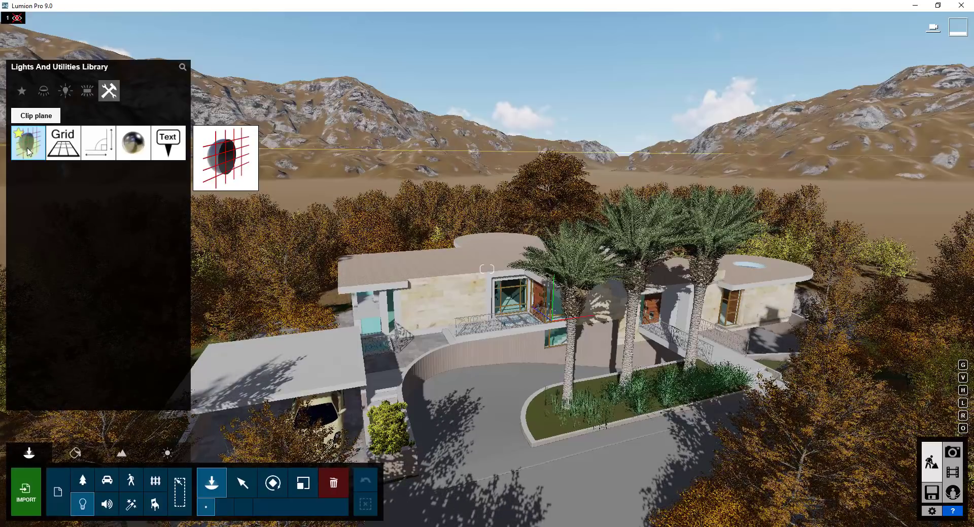
left_click(31, 153)
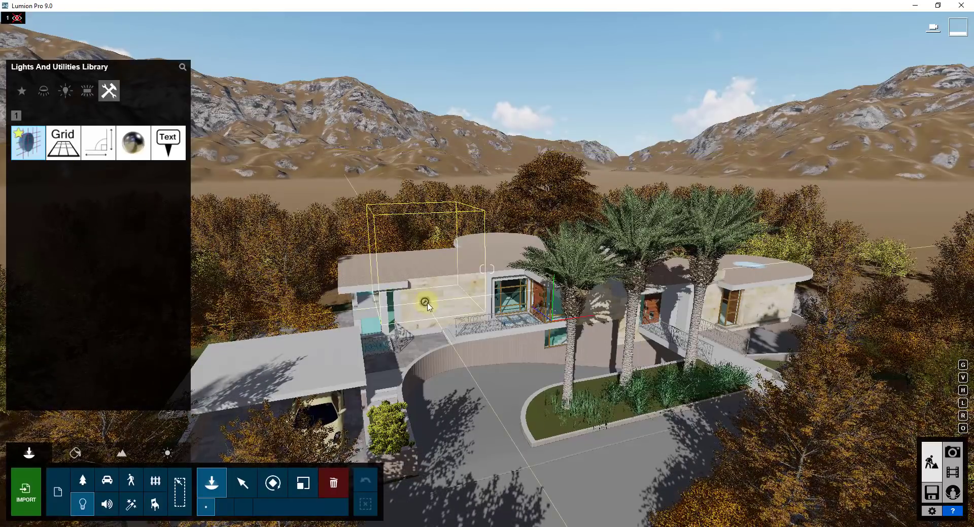
left_click(488, 310)
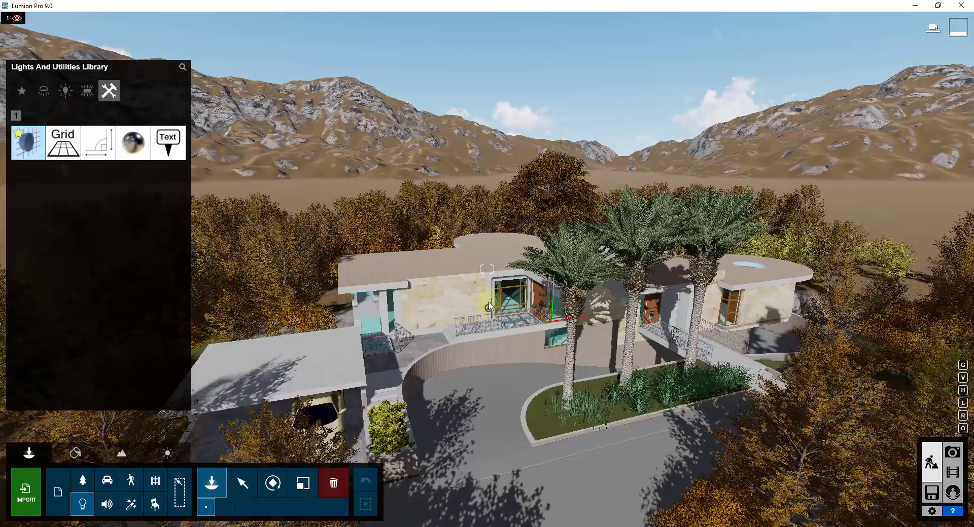
- Try to lower the clip plane in front of the curved driveway wall using the vertical move option
key("h")
right_click_drag(496, 382, 469, 332)
key("e")
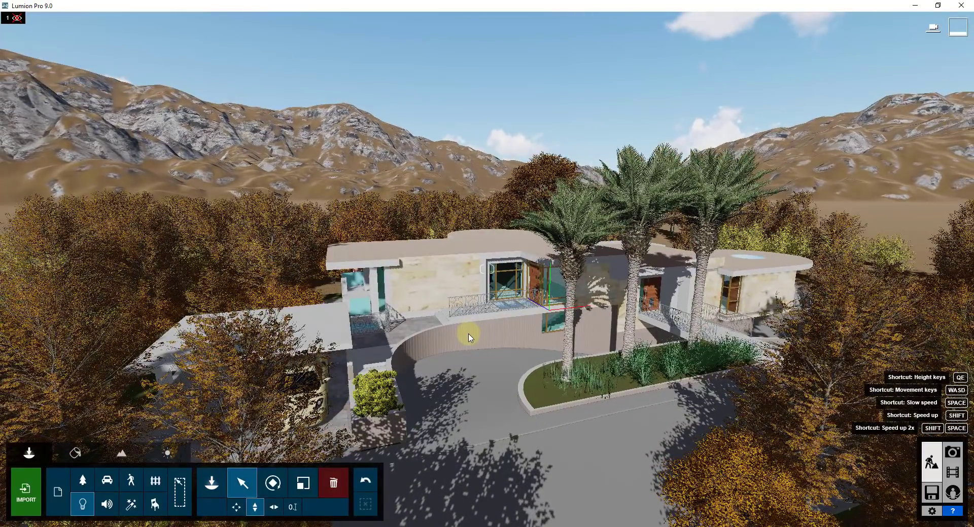
key("w")
right_click_drag(468, 337, 467, 368)
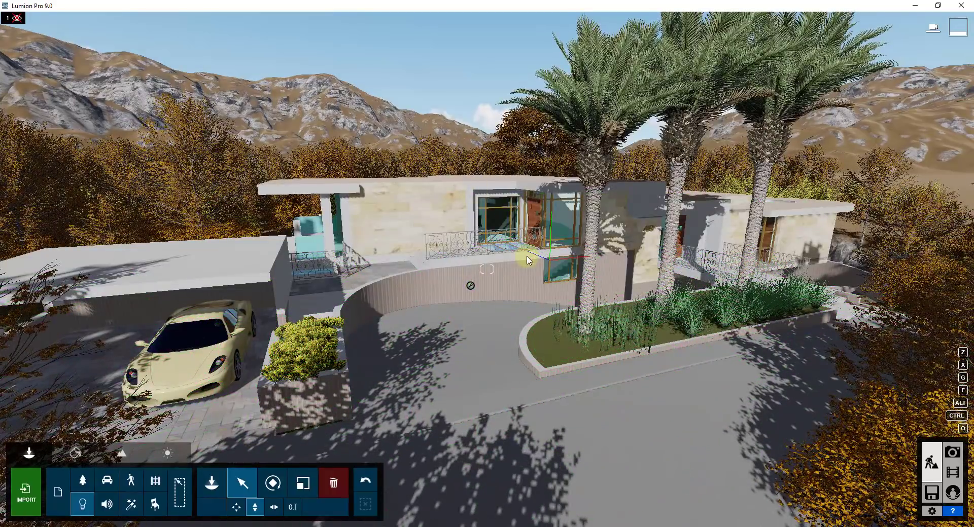
right_click_drag(527, 256, 532, 253)
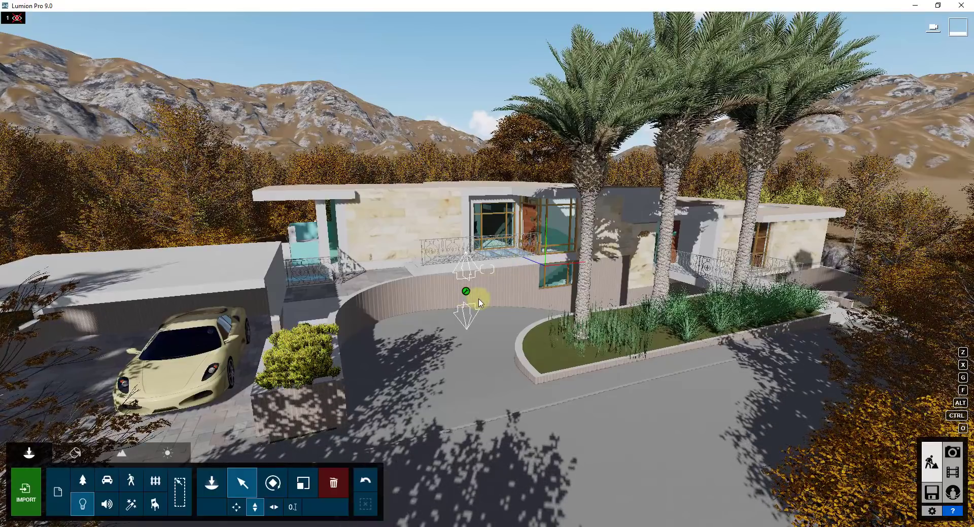
left_click_drag(478, 299, 480, 304)
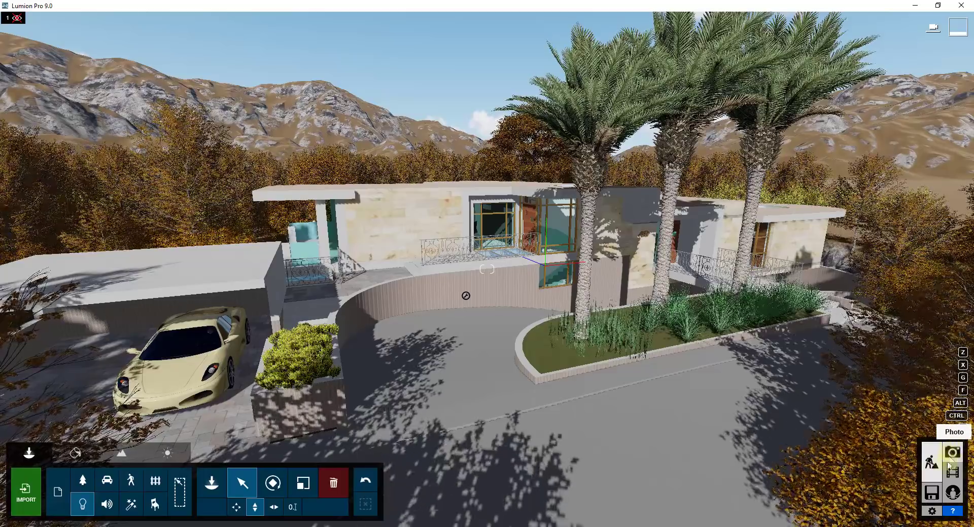
- Load the example scene of the modern house with a swimming pool surrounded by trees
left_click(932, 493)
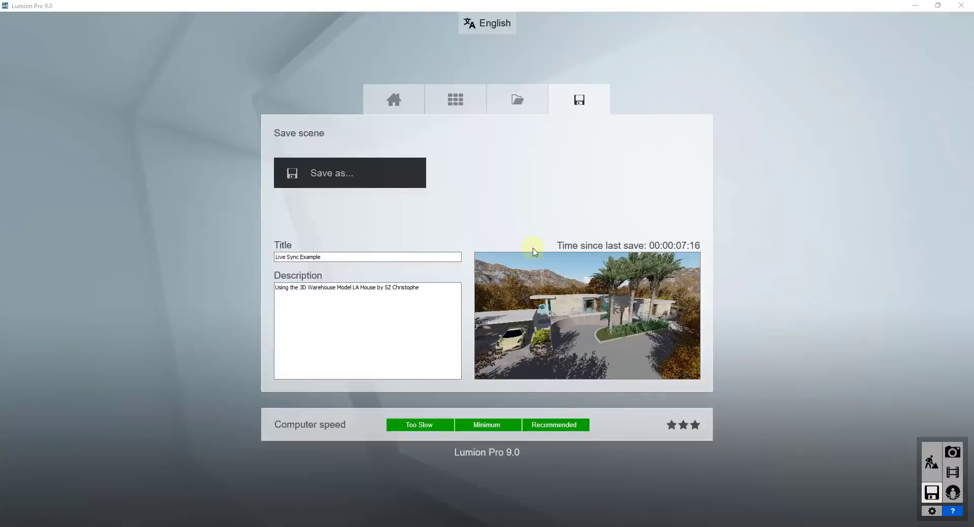
left_click(457, 102)
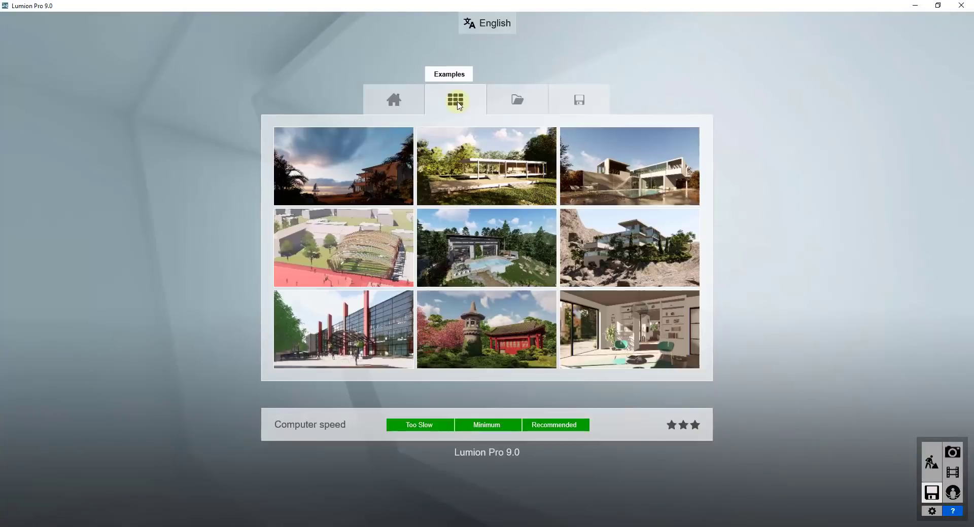
left_click(487, 244)
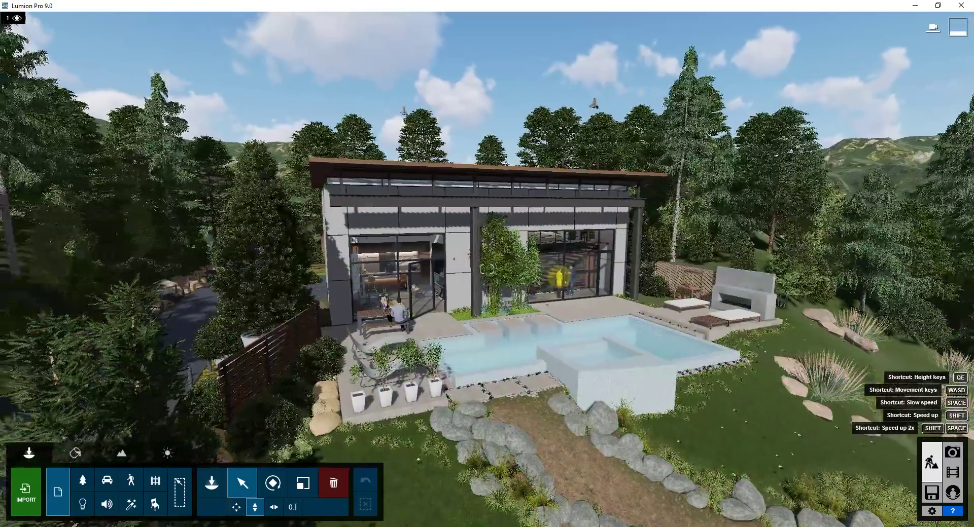
- Place a horizontal clip plane through the pool house so that its roof is cut away
right_click_drag(560, 276, 440, 210)
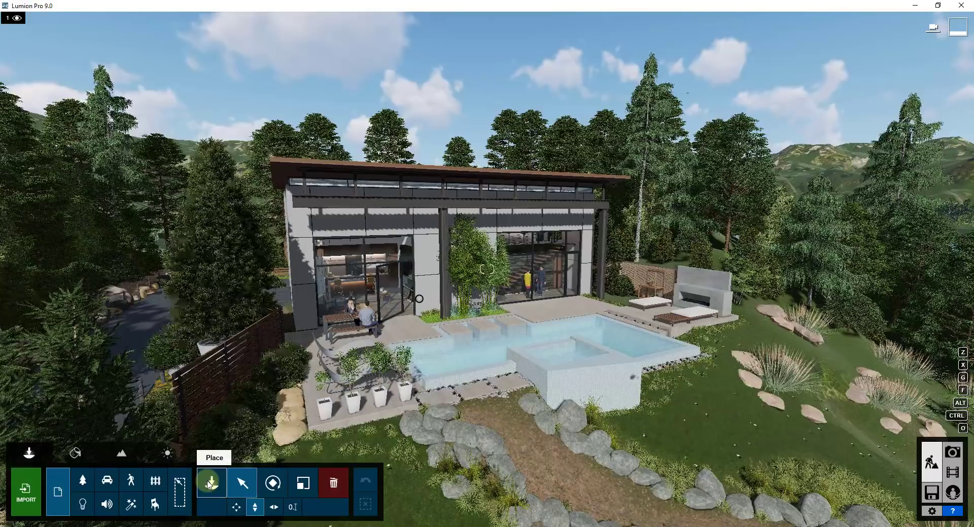
left_click(210, 484)
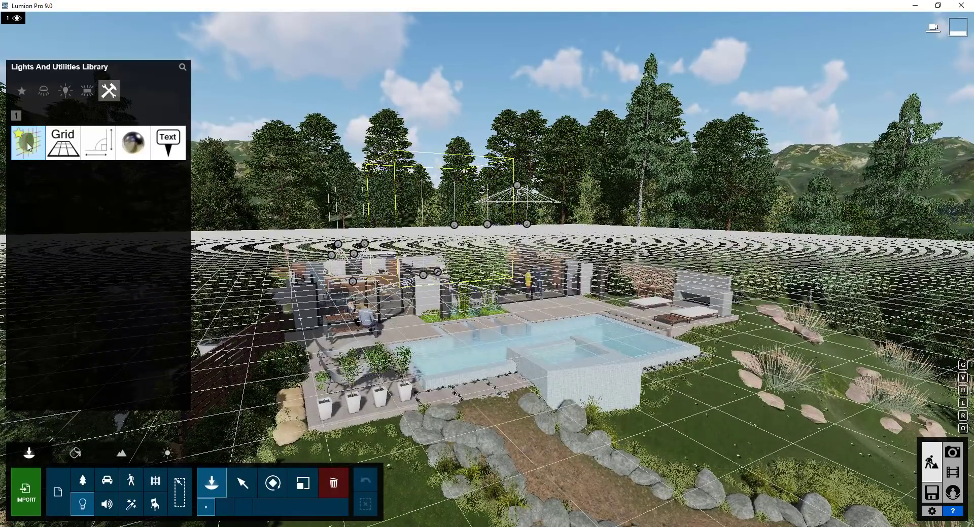
left_click(434, 287)
left_click_drag(434, 266, 433, 304)
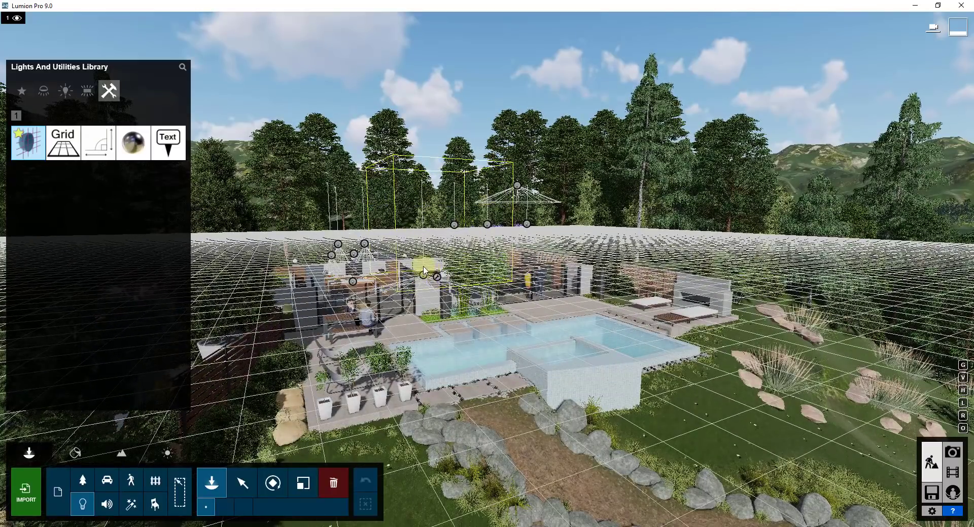
left_click(422, 271)
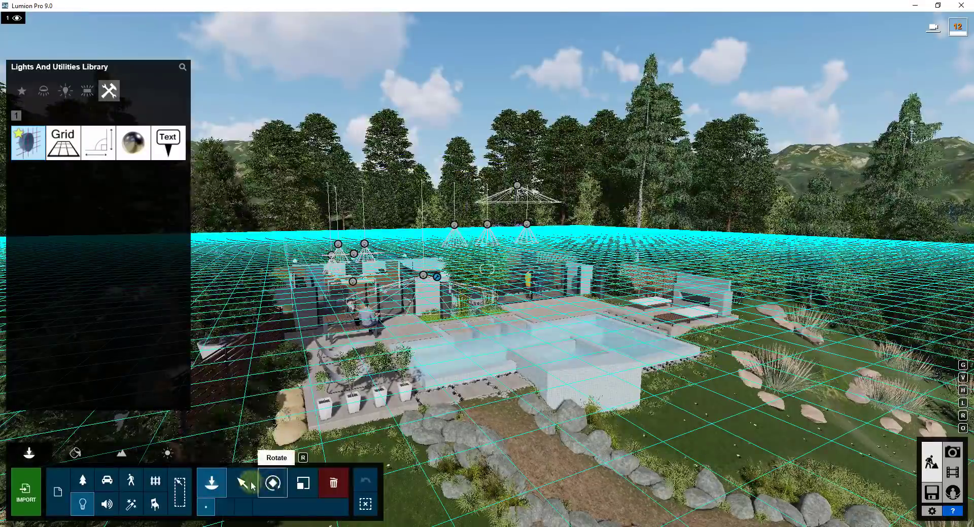
- Switch to the Nature objects to hide the clip plane grid and examine the exposed interior up close
key("w")
mouse_move(359, 279)
right_mouse_down()
mouse_move(390, 279)
mouse_move(359, 283)
right_mouse_up()
key("w")
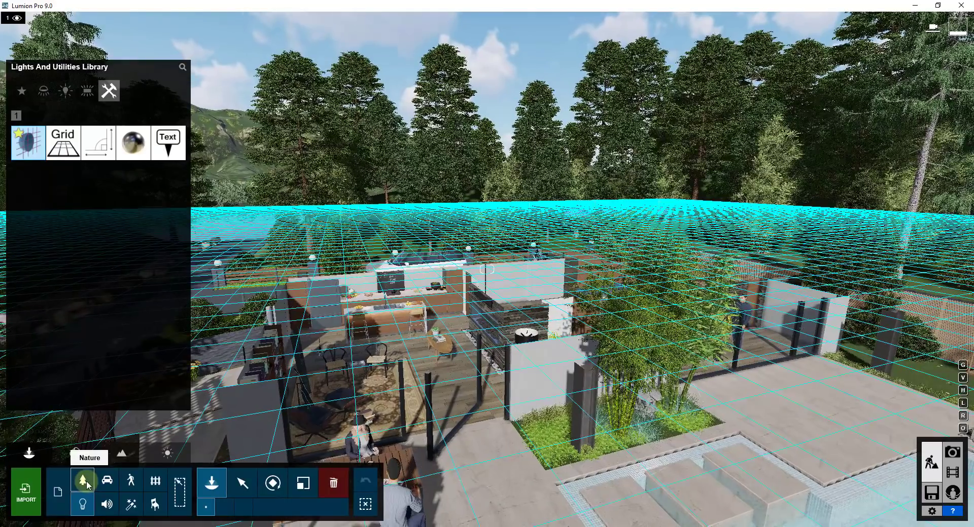
left_click(82, 482)
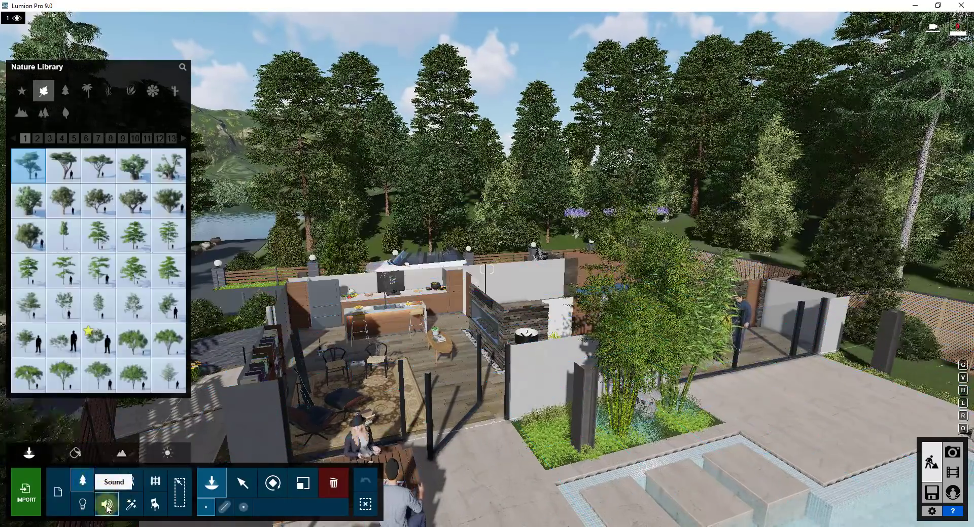
key("w")
right_click_drag(454, 332, 413, 317)
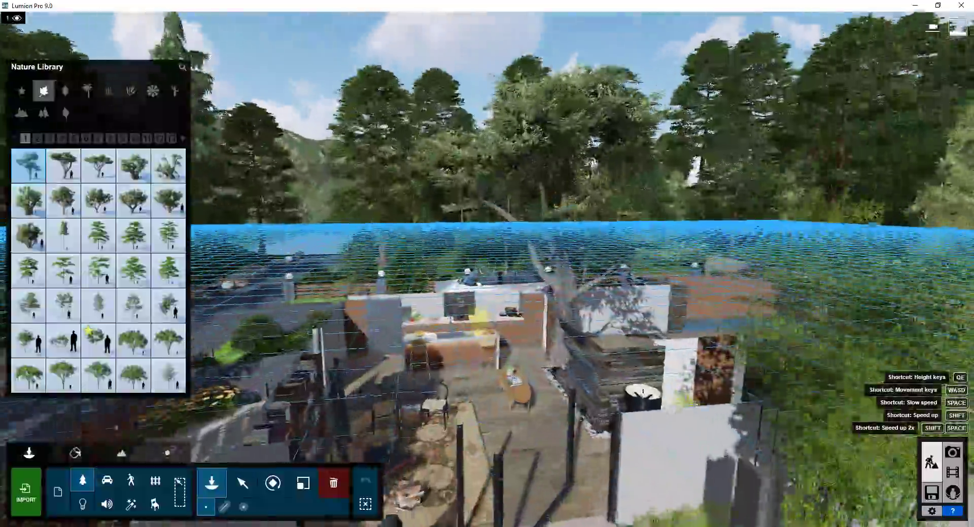
key("a")
right_click_drag(479, 319, 611, 314)
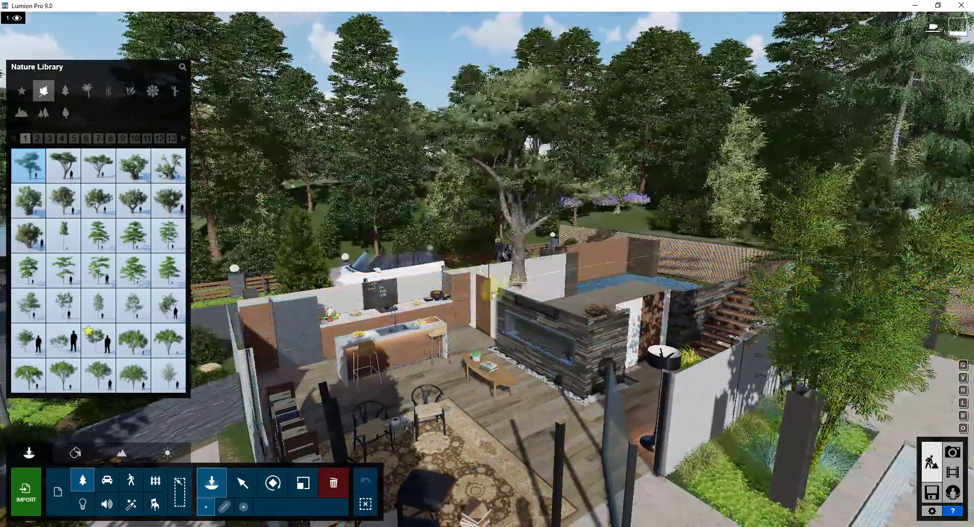
- Switch to the Select tool and move the camera above the cut-open house, looking steeply down on its rooms
left_click(242, 484)
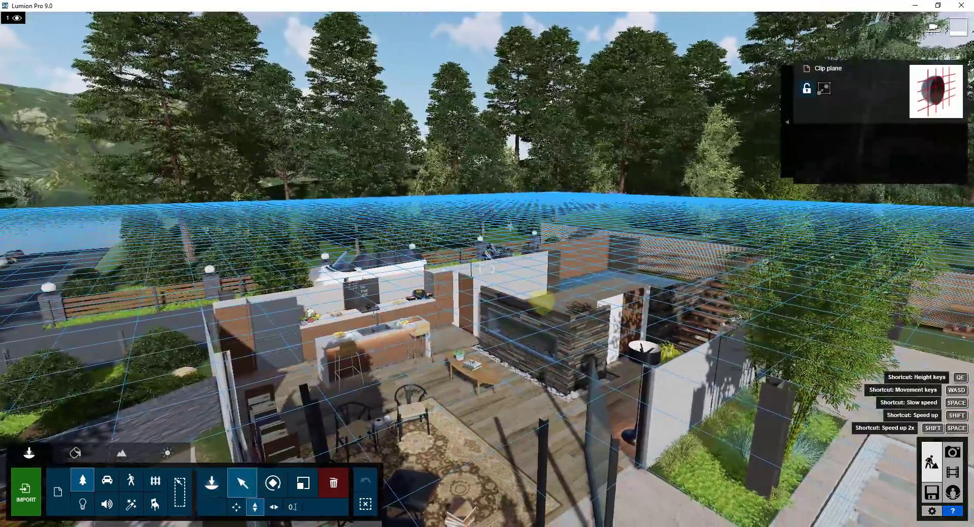
right_click_drag(543, 303, 599, 314)
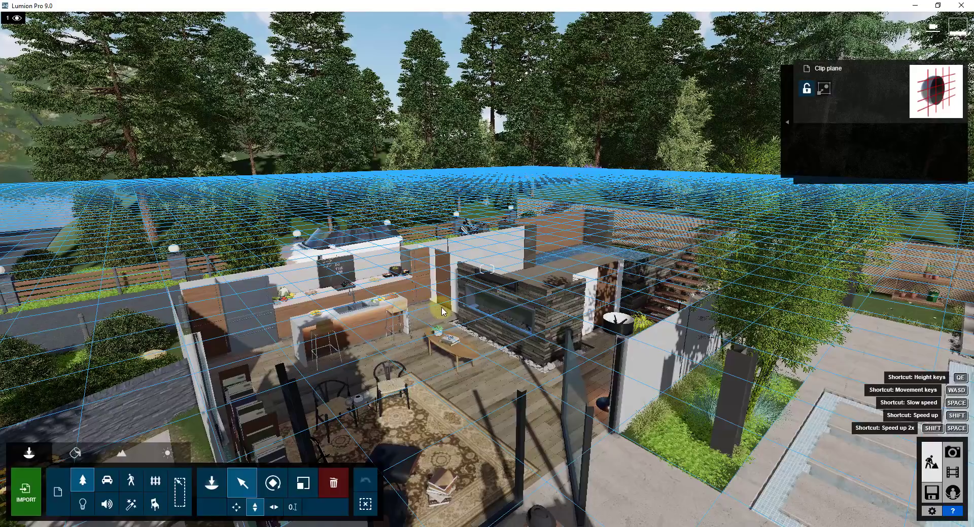
right_click_drag(443, 307, 437, 302)
key("w")
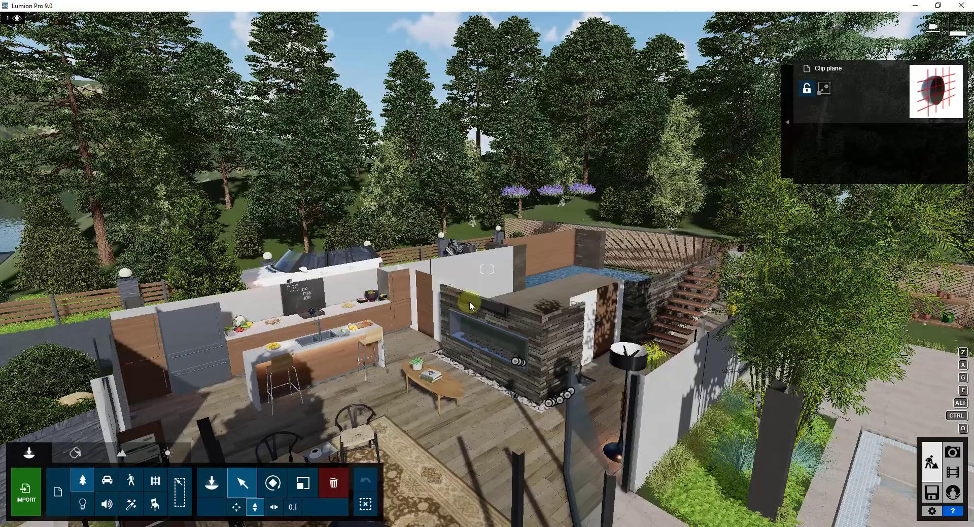
key("w")
right_click_drag(552, 318, 507, 160)
key("w")
key("q")
key("w")
key("s")
key("s")
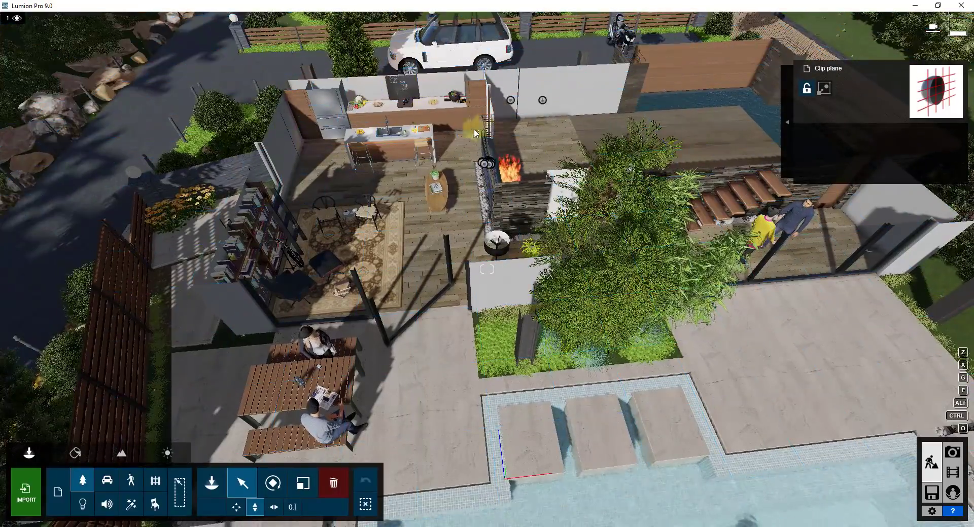
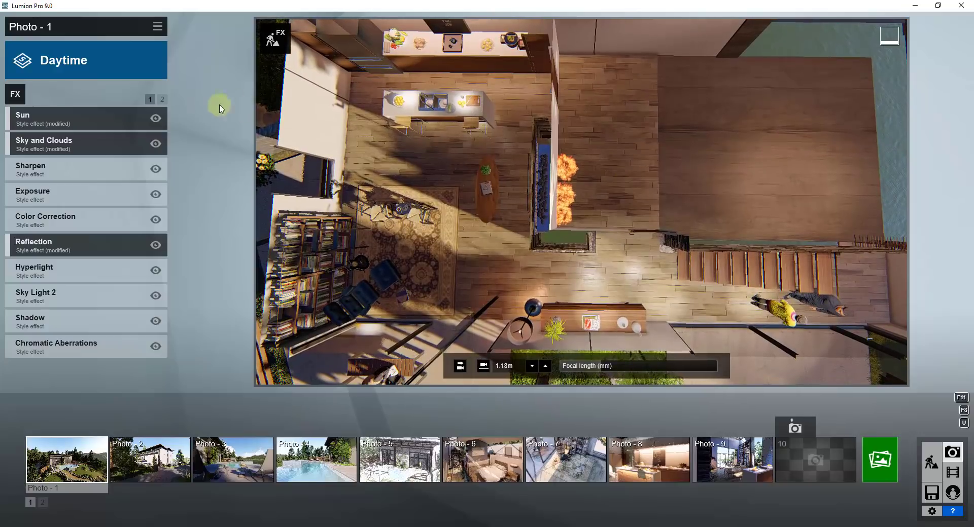
- Turn off Photo 1's Depth of Field effect and greatly increase the camera's focal length
left_click(162, 99)
left_click(156, 118)
left_click_drag(604, 367, 757, 371)
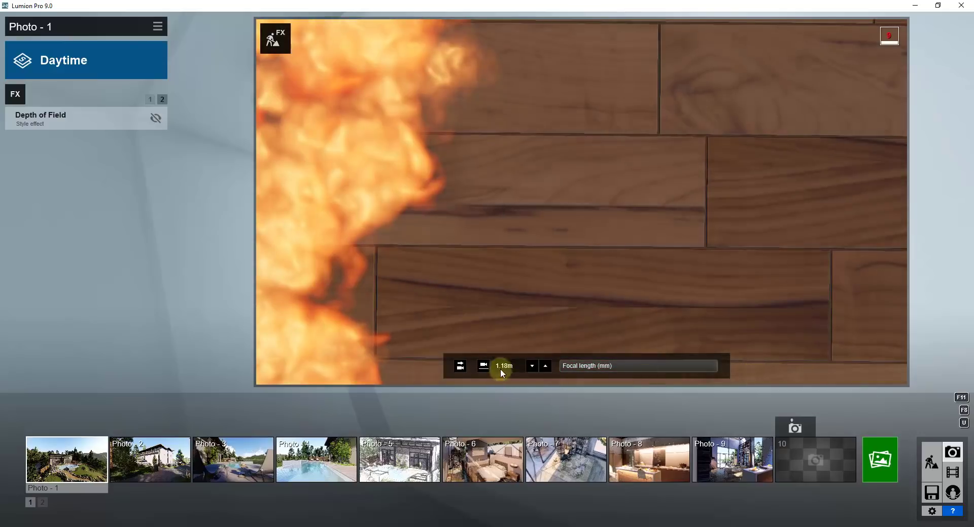
- Set the camera height of Photo 1 to 150 m
left_click(516, 367)
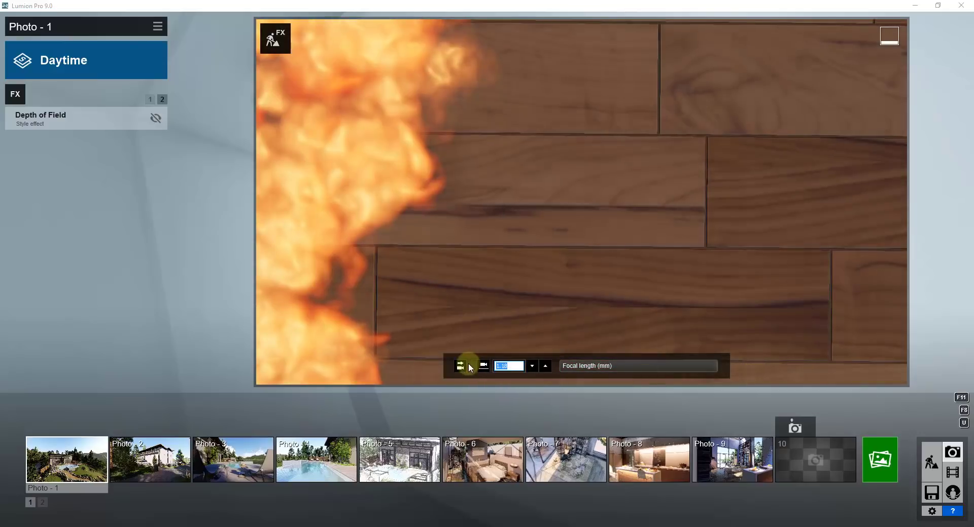
type("150")
key("Return")
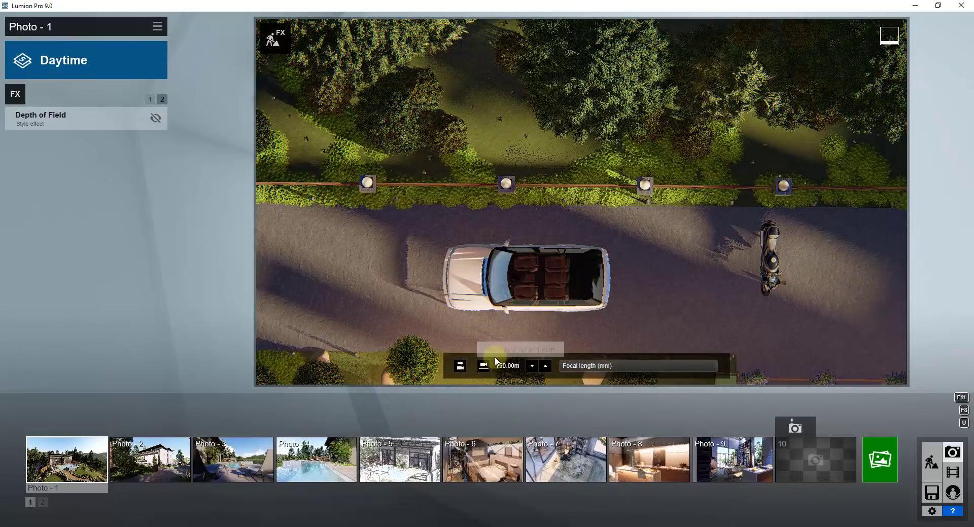
- Move the overhead camera back and raise it to about 175 m so the whole floor plan is framed in the photo
key("s")
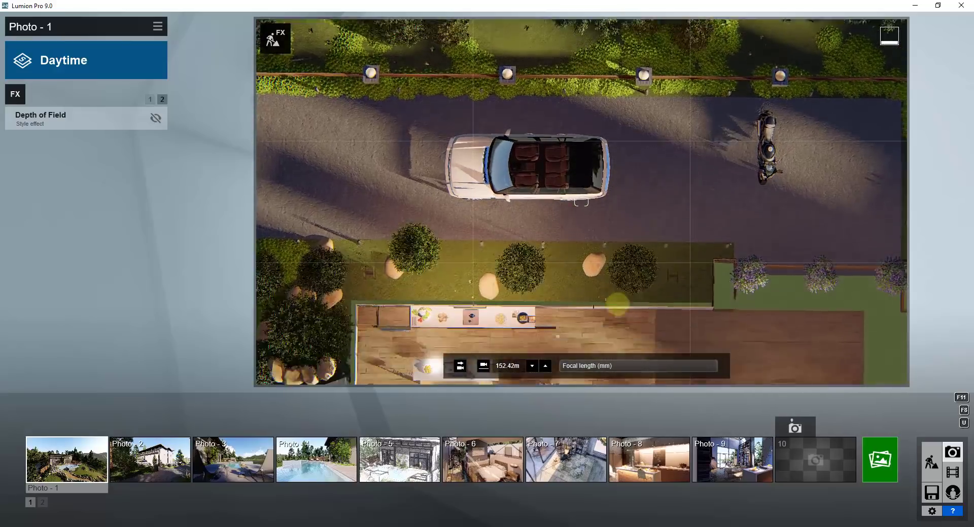
key("s")
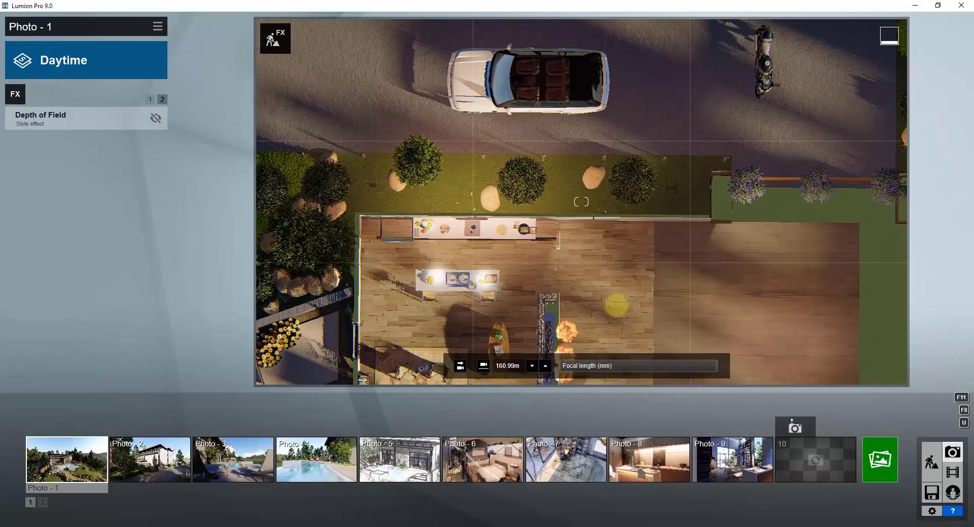
key("s")
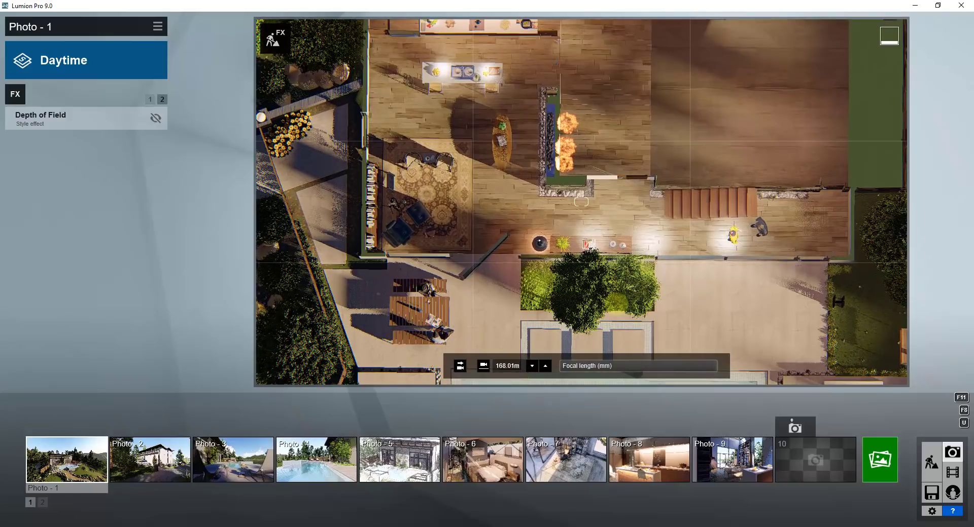
key("s")
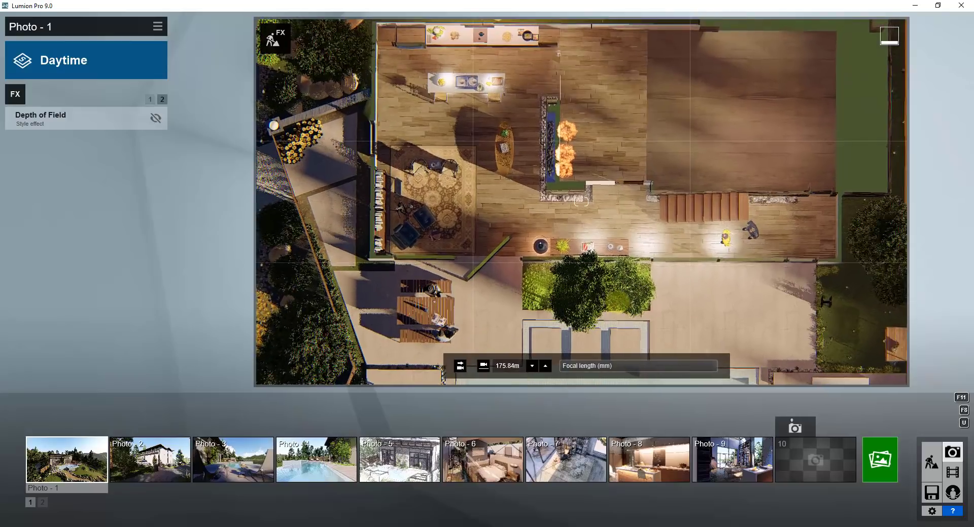
key("d")
key("w")
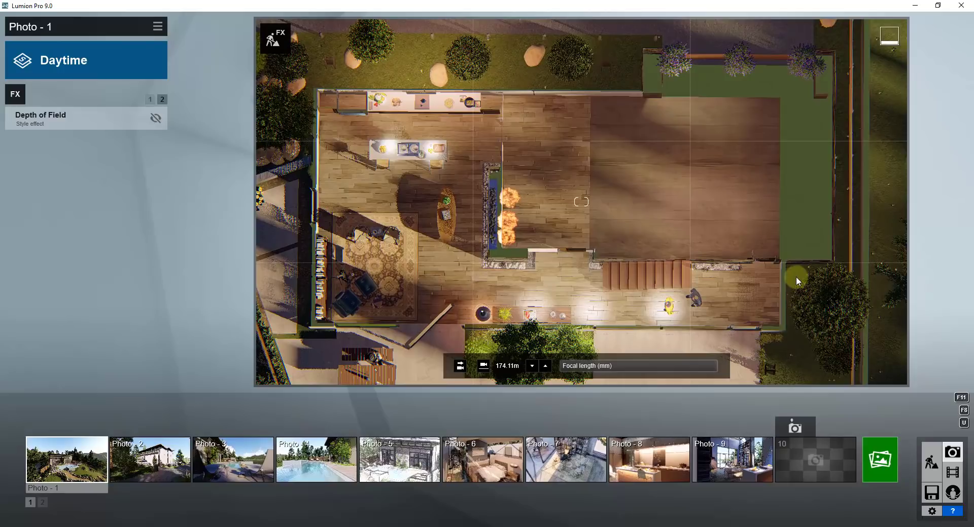
key("q")
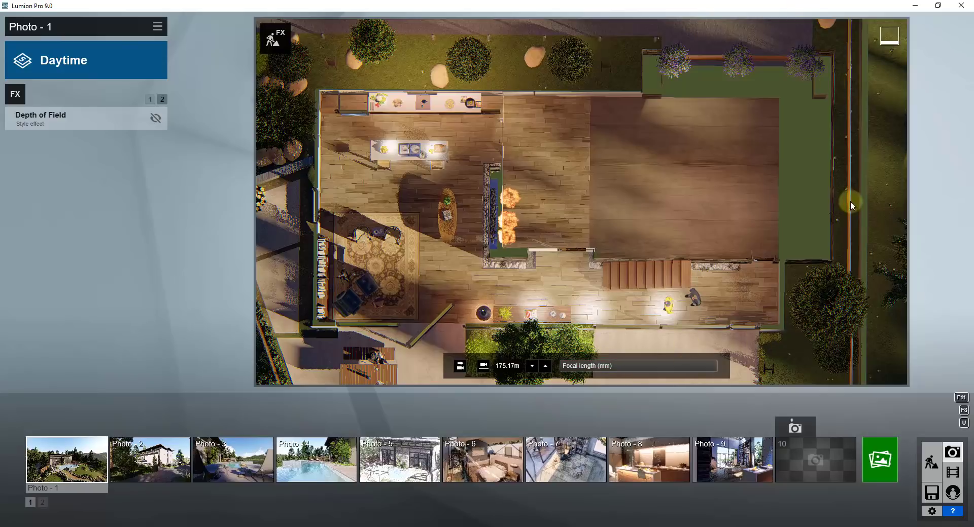
right_click_drag(647, 222, 647, 221)
middle_click_drag(647, 221, 648, 220)
- Try a different sun height and heading in Photo 1's Sun effect
left_click(150, 99)
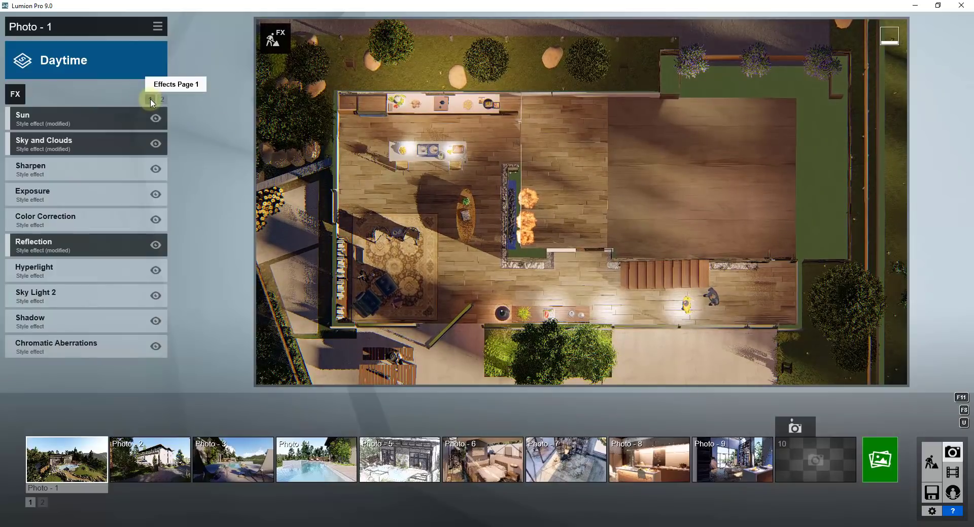
left_click(83, 116)
left_click_drag(96, 136, 73, 150)
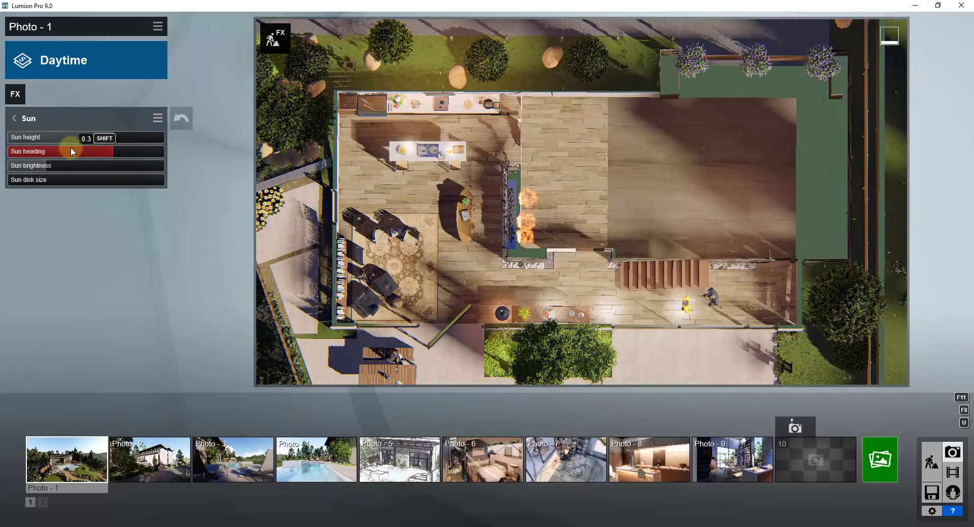
left_click(28, 124)
- Turn off Photo 1's Sun and Shadow effects and fine-tune the framing of the floor plan
left_click(155, 119)
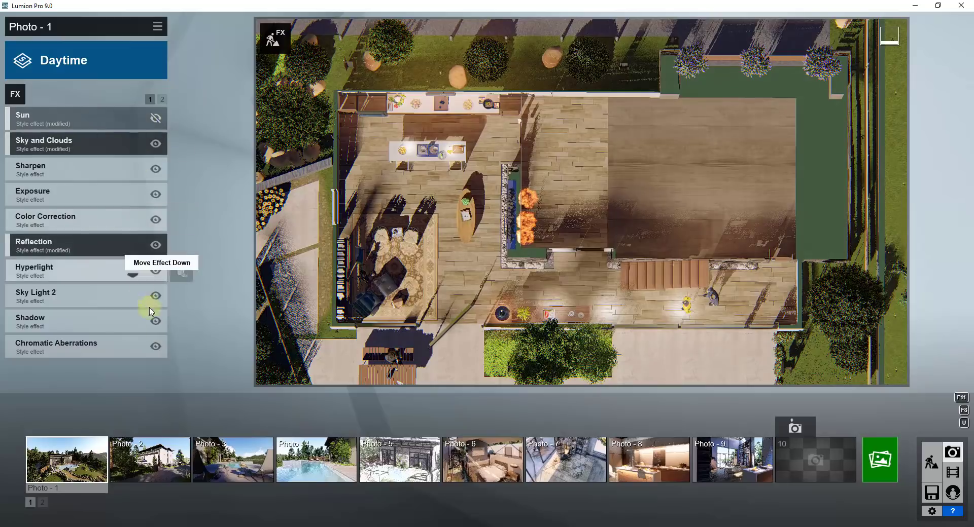
left_click(156, 321)
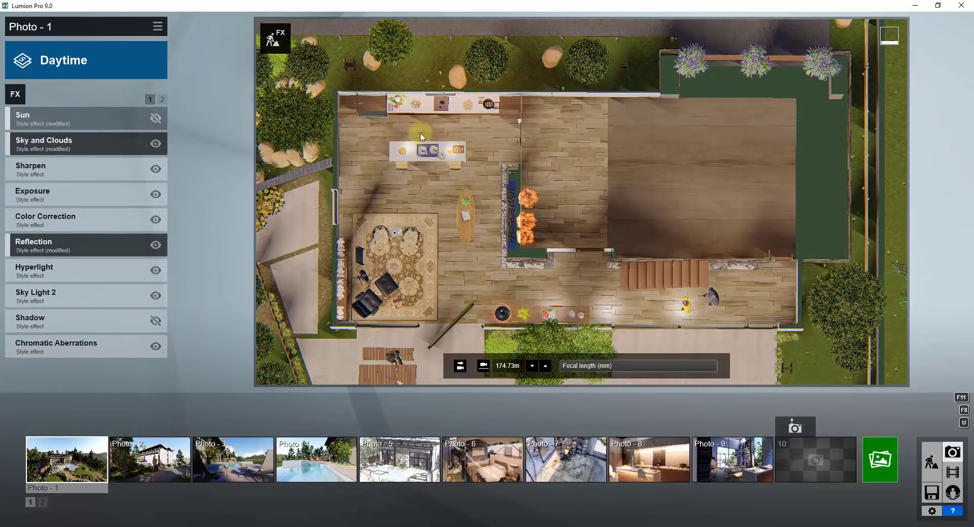
mouse_move(626, 253)
middle_mouse_down()
mouse_move(626, 240)
mouse_move(626, 288)
mouse_move(627, 268)
middle_mouse_up()
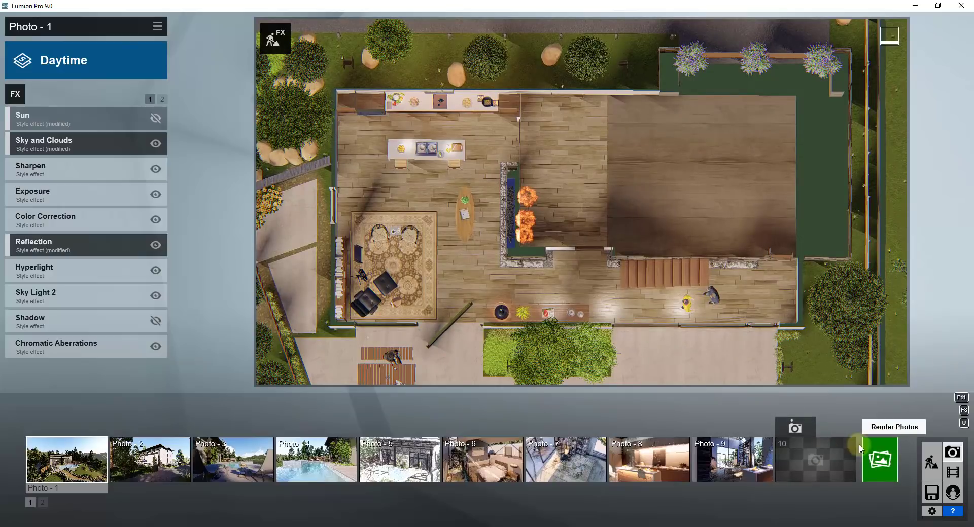
- Render the current floor plan photo at 1920x1080 as a JPG file named Plan View and close the finished render
left_click(881, 460)
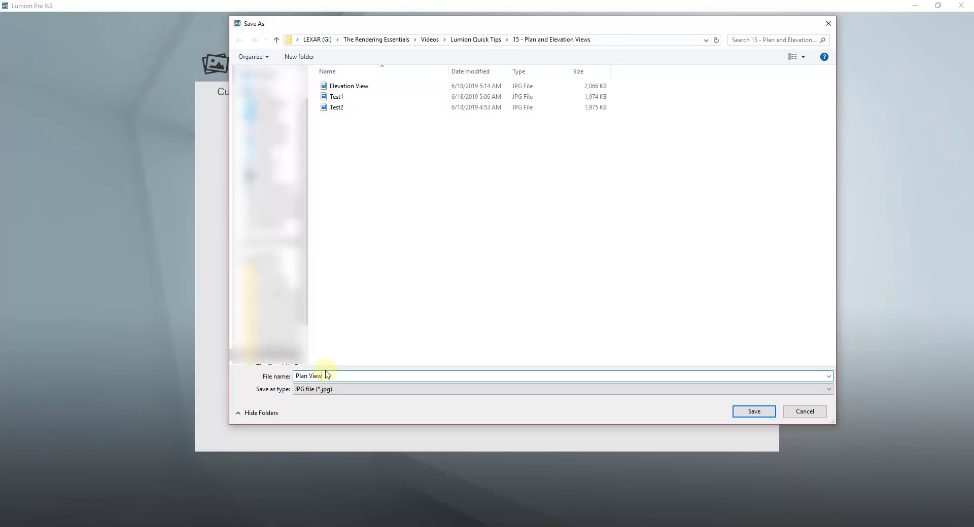
key("Return")
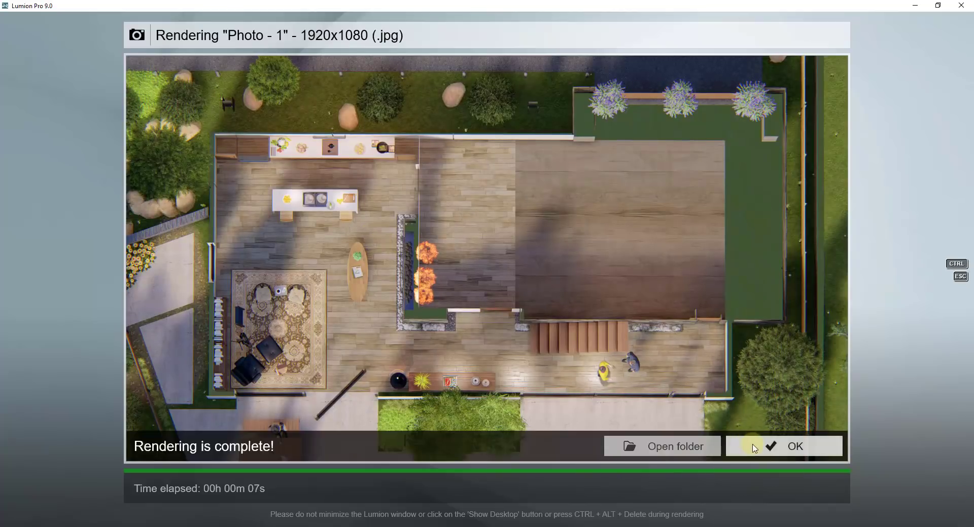
left_click(754, 447)
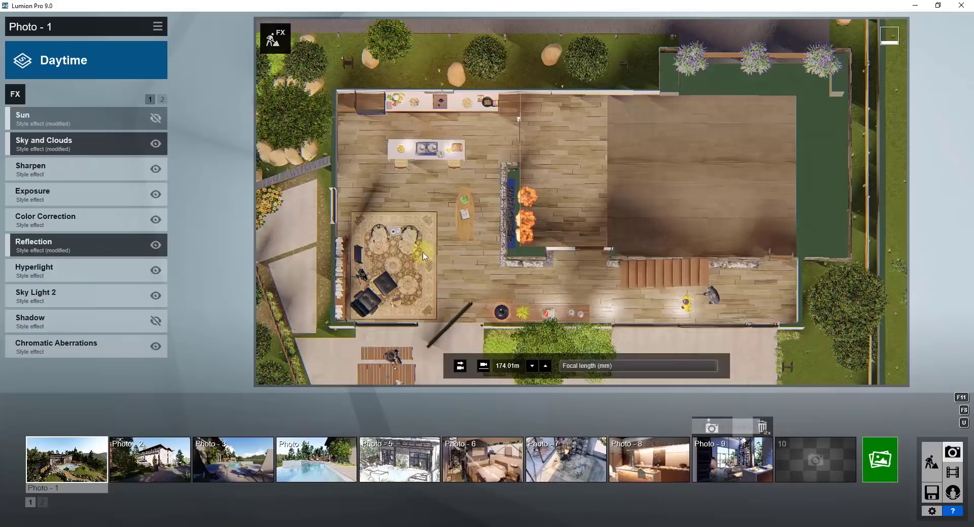
- Add the Outlines effect to Photo 1 with maximum transparency and an outline density of 2.0
left_click(12, 96)
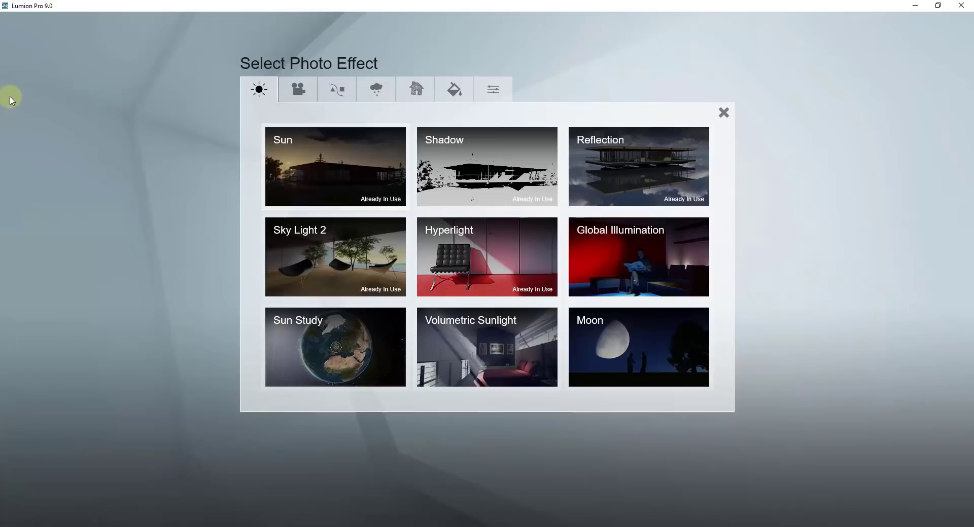
left_click(337, 89)
left_click(376, 90)
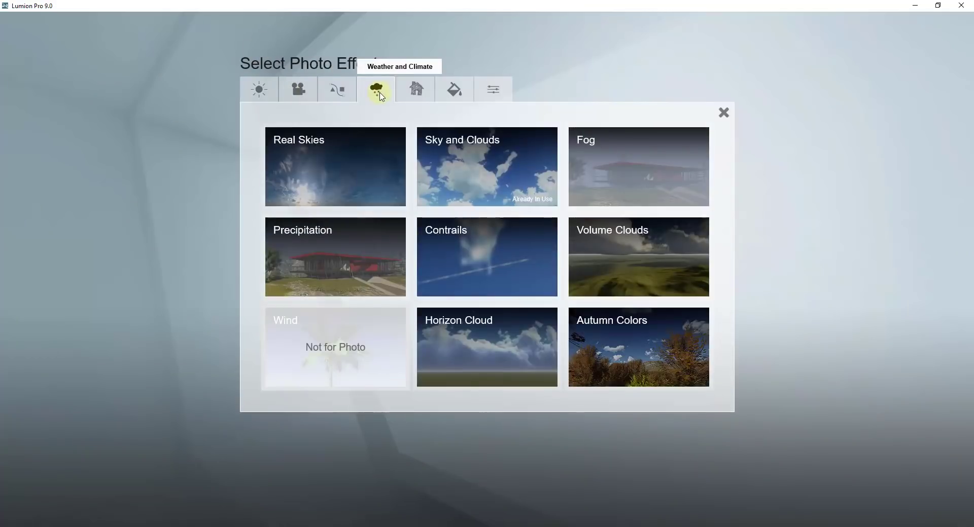
left_click(417, 91)
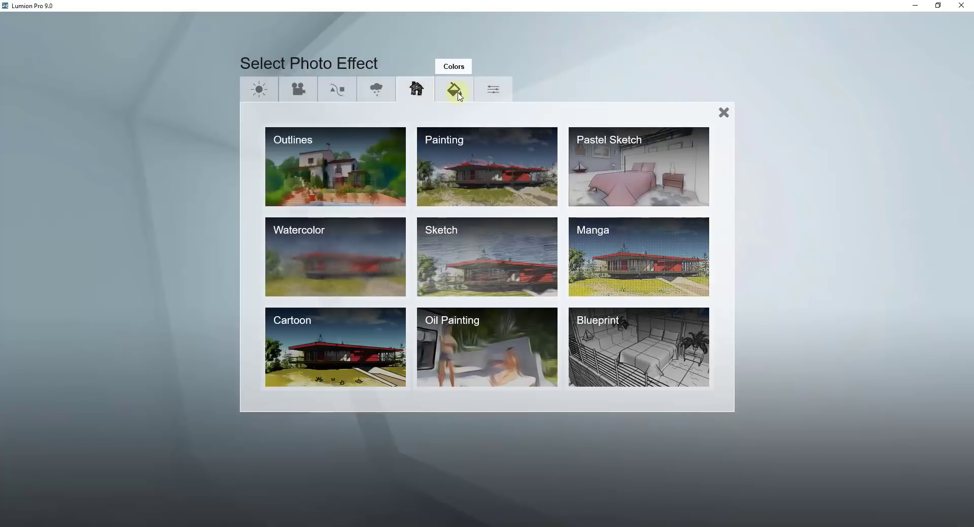
left_click(351, 161)
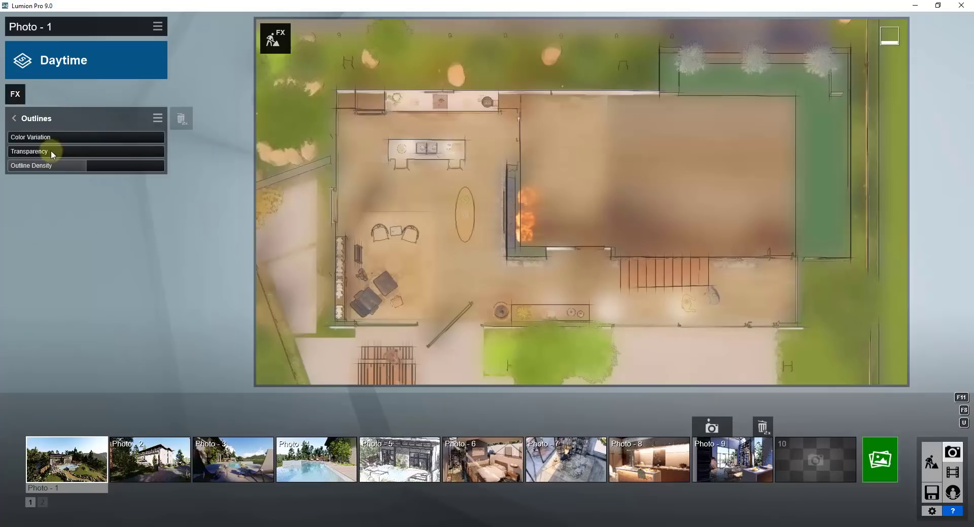
left_click_drag(65, 150, 221, 154)
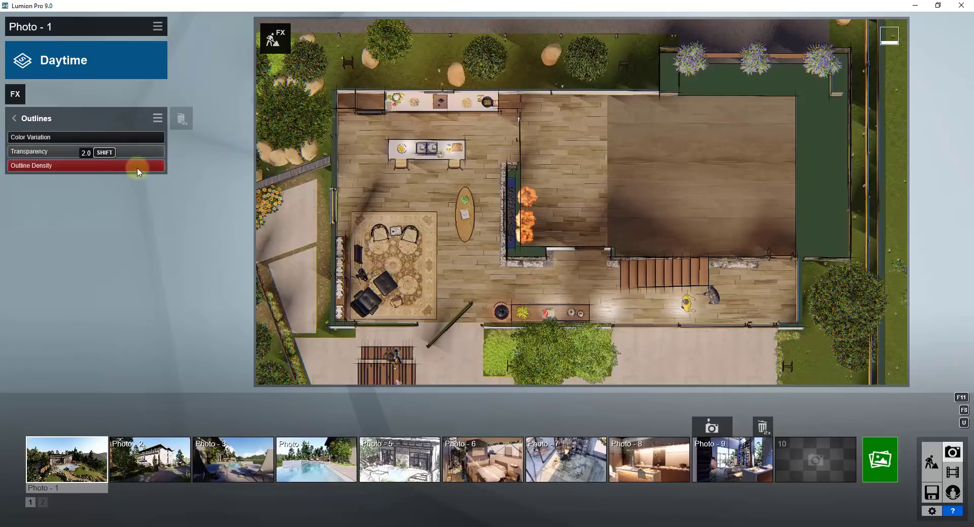
left_click(50, 120)
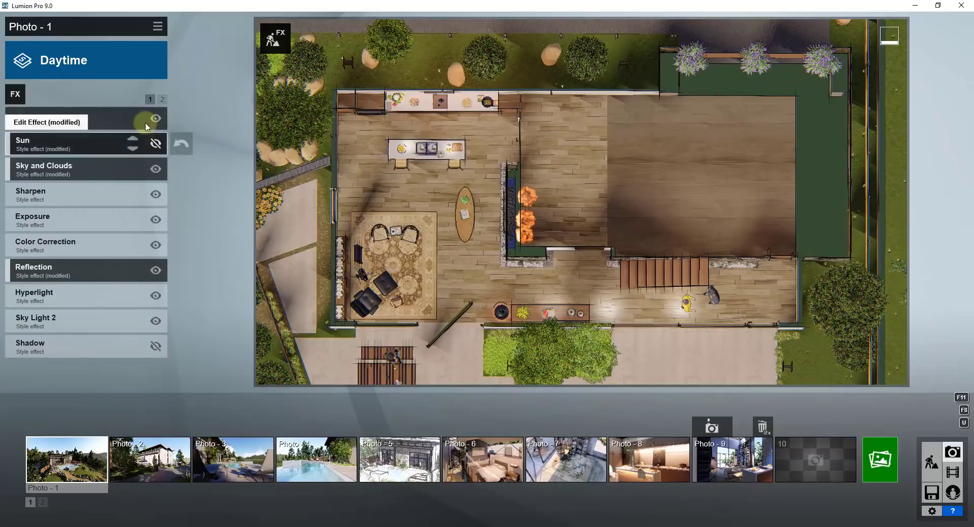
- Add the Cartoon effect to Photo 1 and set its saturation to about the middle of the range
left_click(16, 94)
left_click(335, 347)
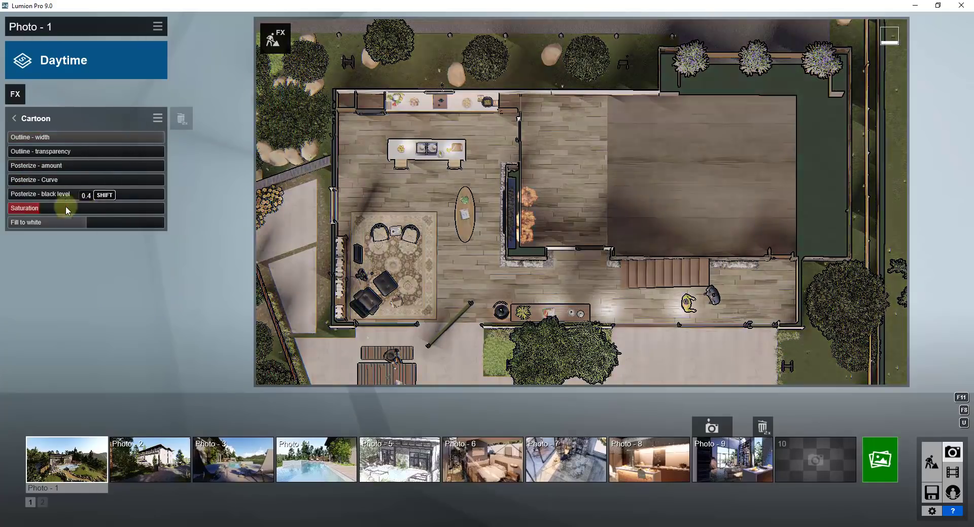
left_click_drag(67, 210, 94, 219)
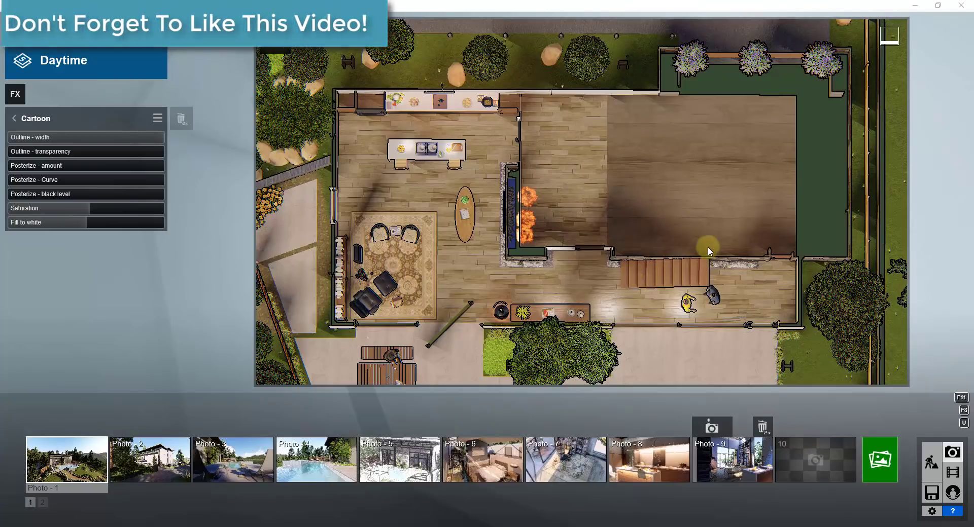
- Load the Live Sync Example scene from the recent scenes
left_click(932, 494)
left_click(464, 106)
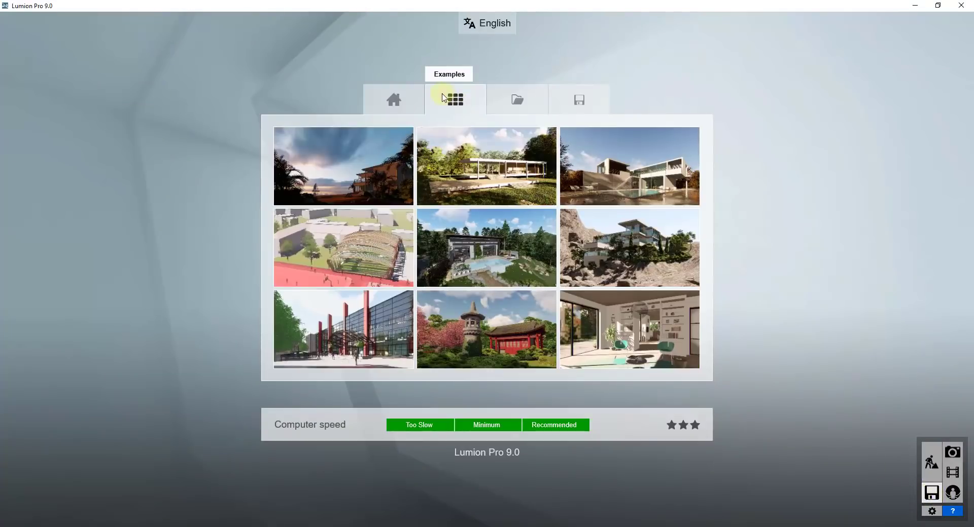
left_click(519, 98)
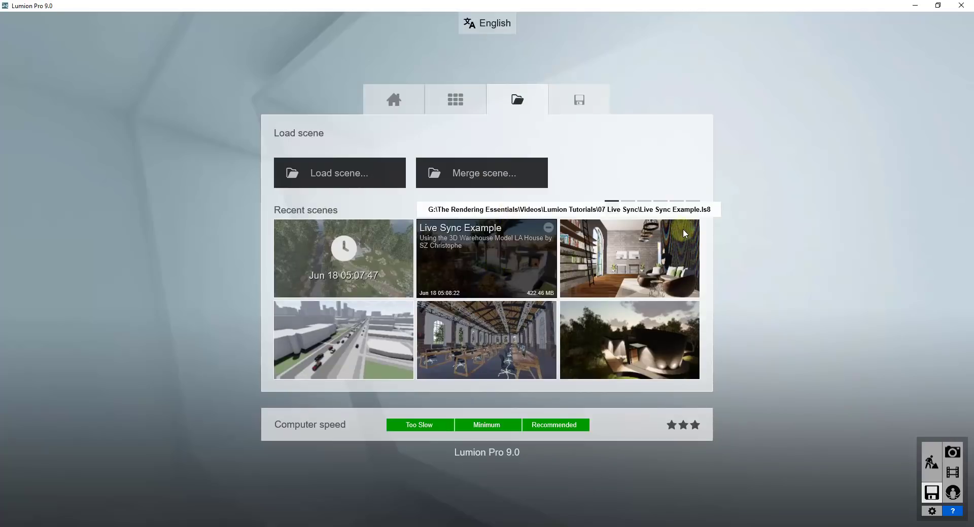
left_click(461, 261)
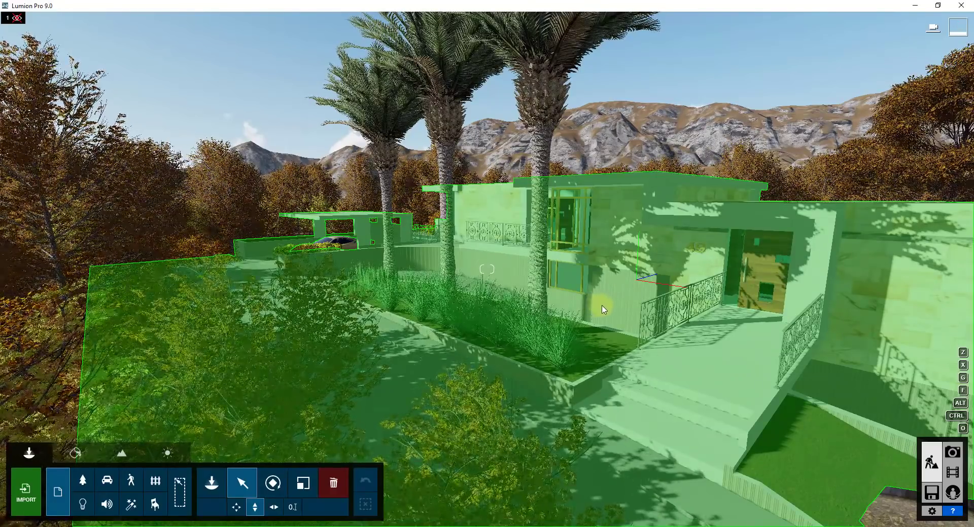
- Select the LA House model and move the camera to a slightly elevated view facing the front of the house
key("Escape")
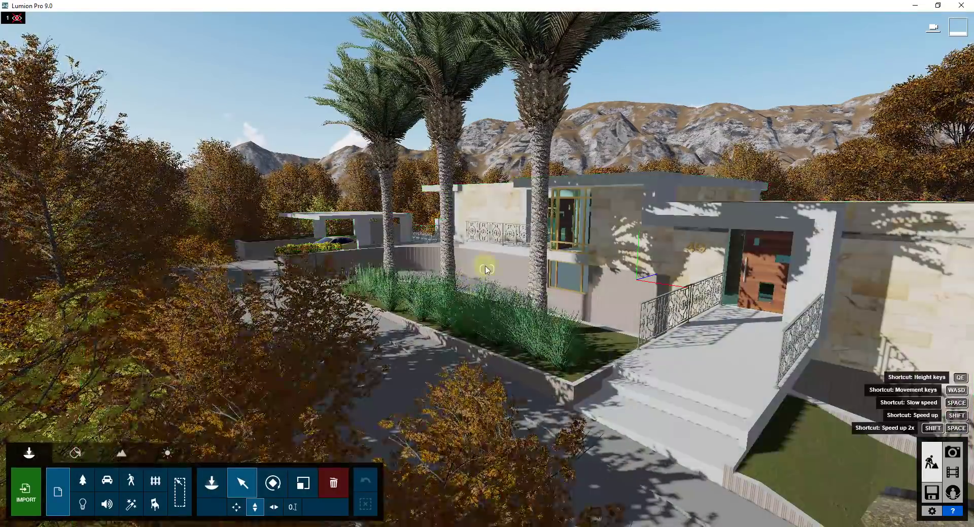
left_click(430, 284)
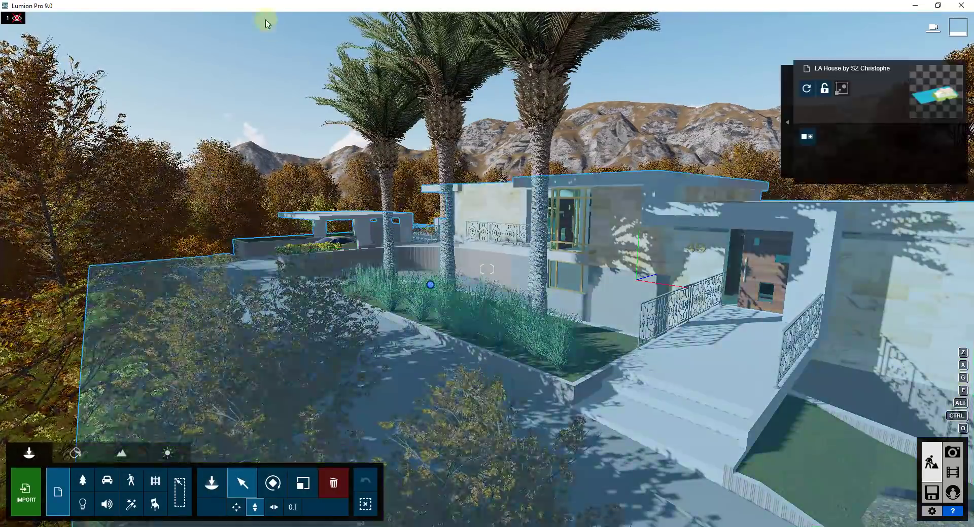
right_click_drag(310, 93, 293, 96)
key("w")
key("a")
key("q")
key("s")
key("s")
key("e")
key("e")
key("q")
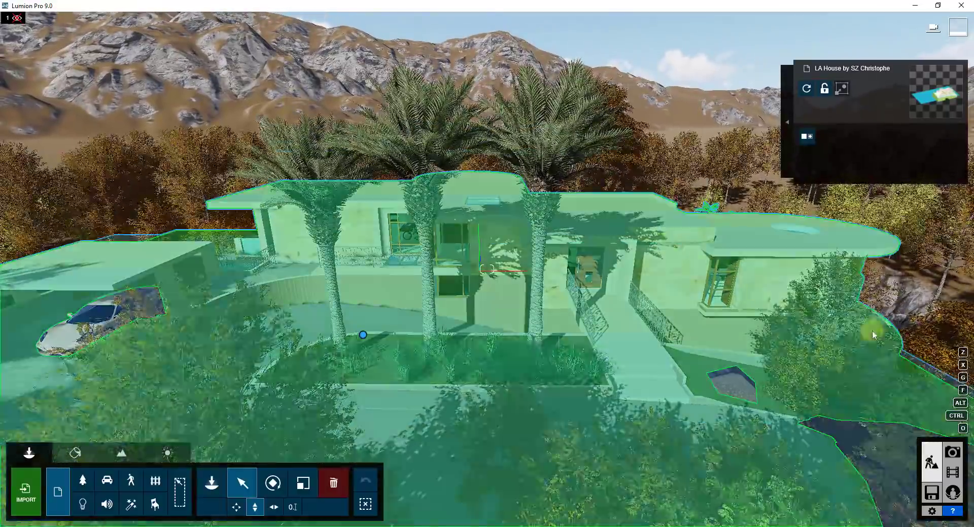
left_click(632, 344)
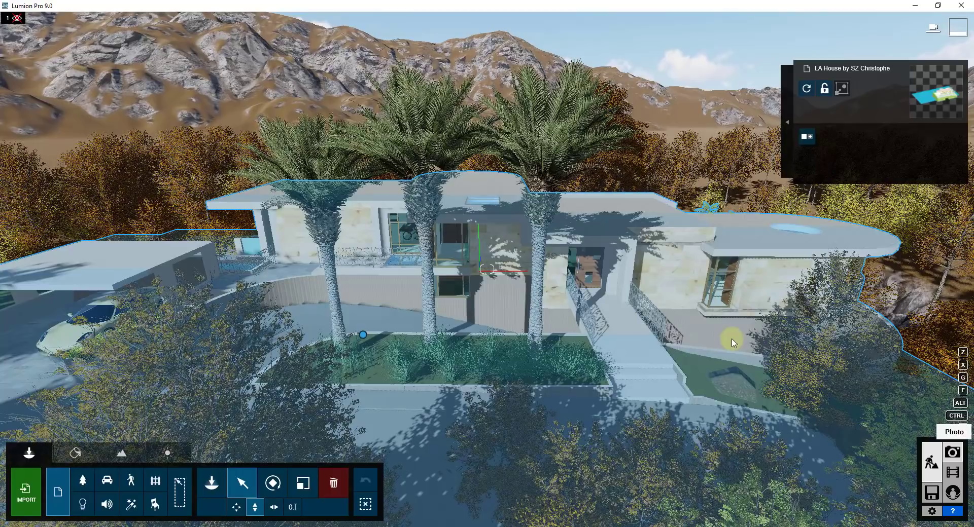
- Switch to Photo mode, adjust the camera on the front of the house and store the view as Photo 7
left_click(951, 452)
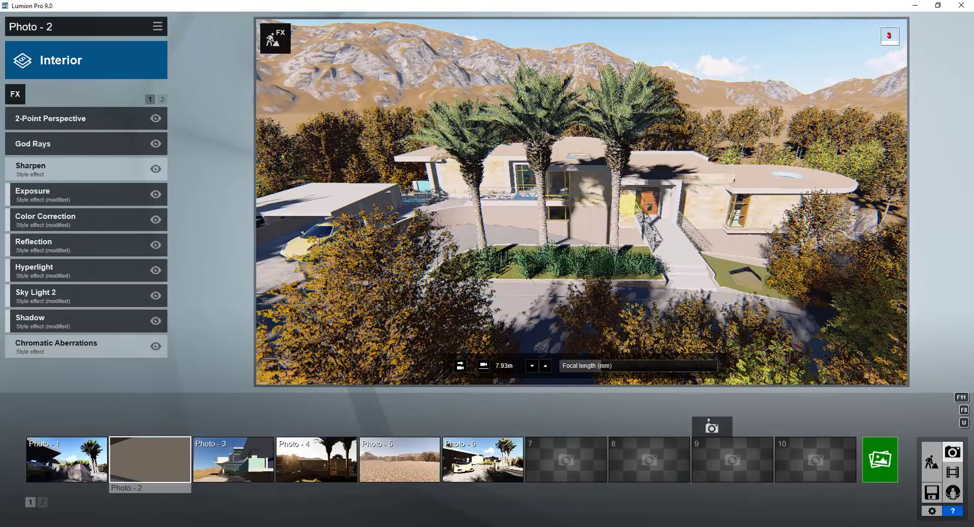
key("e")
right_click_drag(570, 329, 571, 299)
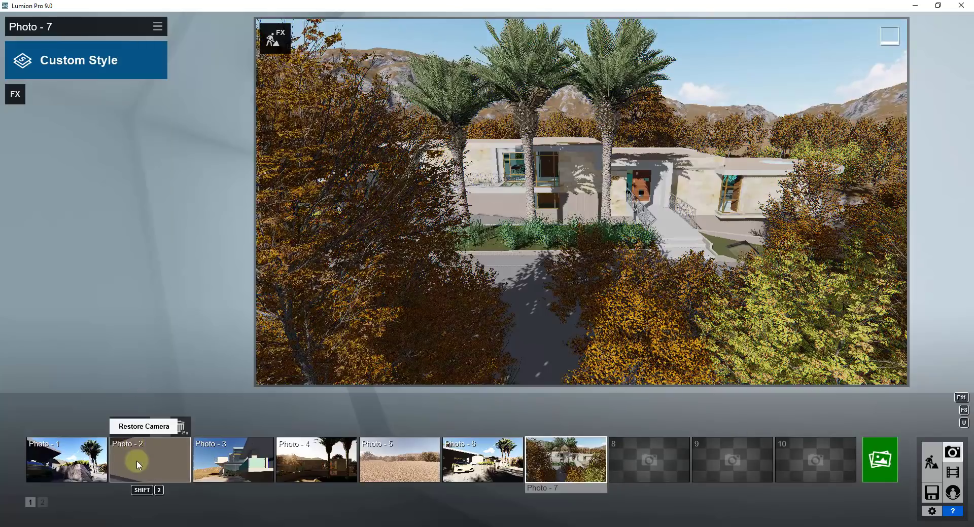
- Copy the Interior style effects from Photo 2 and paste them onto Photo 7
left_click(136, 461)
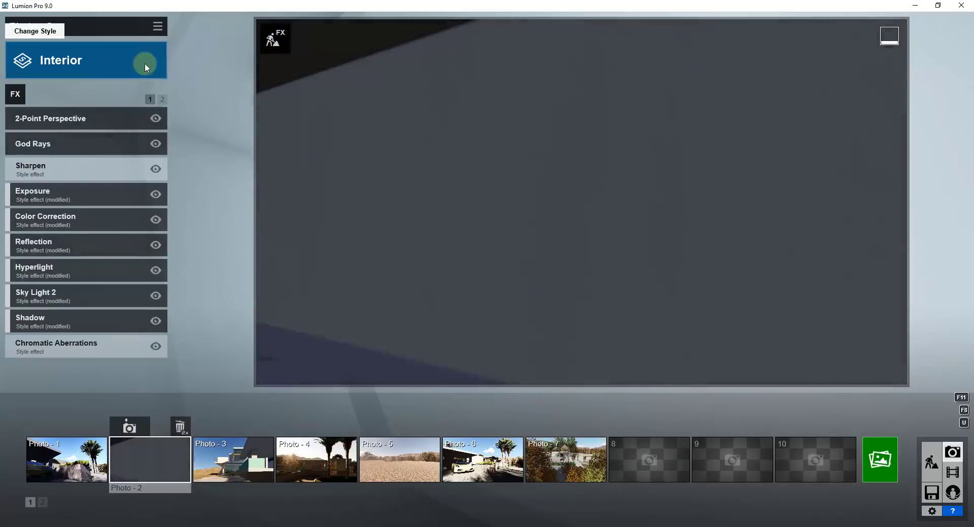
left_click(156, 26)
left_click(85, 37)
left_click(559, 458)
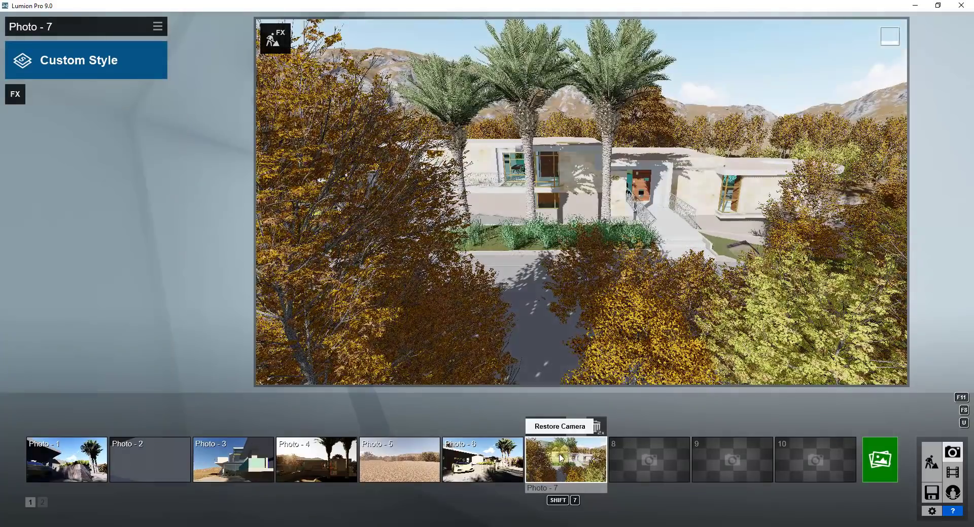
left_click(157, 26)
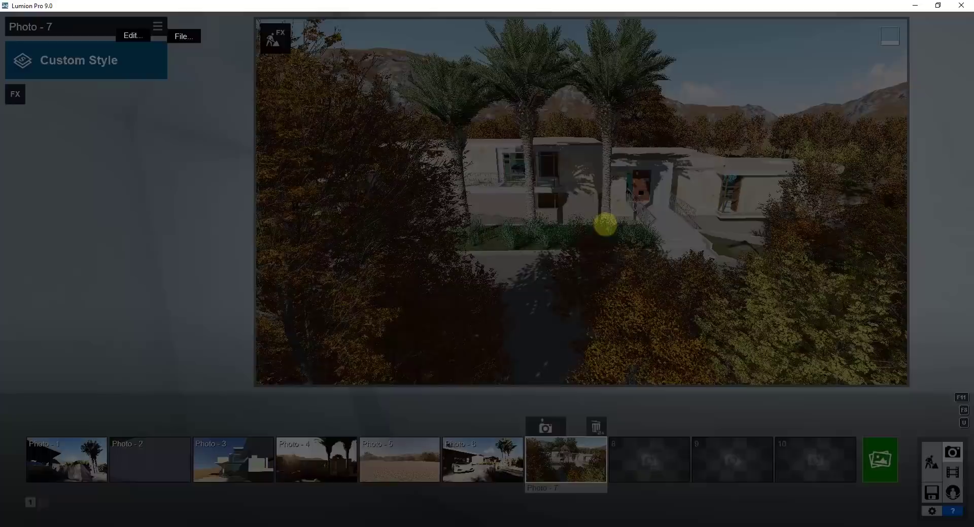
- Raise Photo 7's focal length to its maximum and pull the camera far back until the whole house front is in frame
key("w")
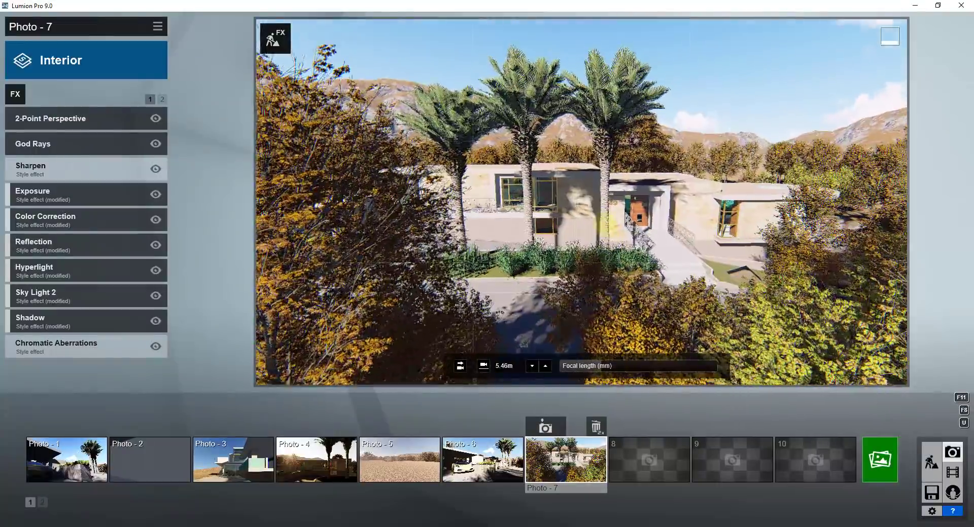
key("w")
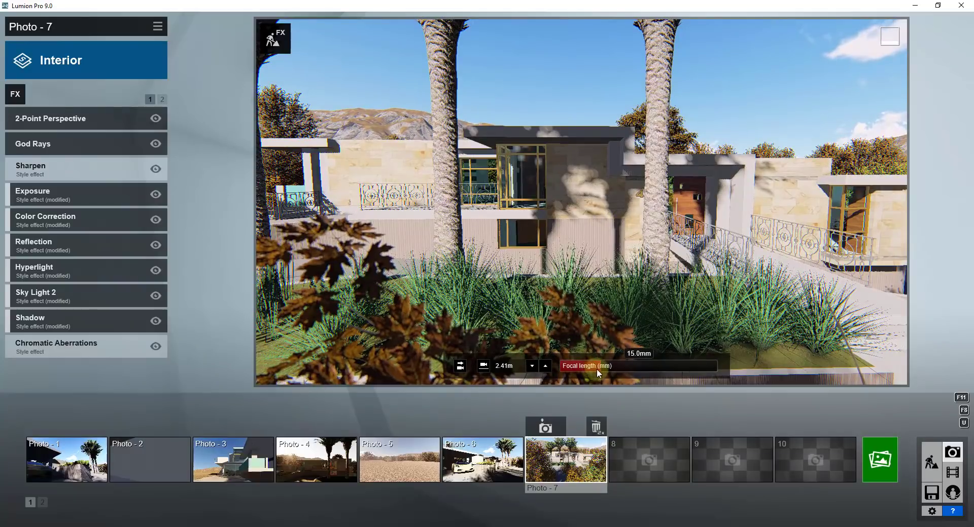
left_click_drag(604, 367, 714, 364)
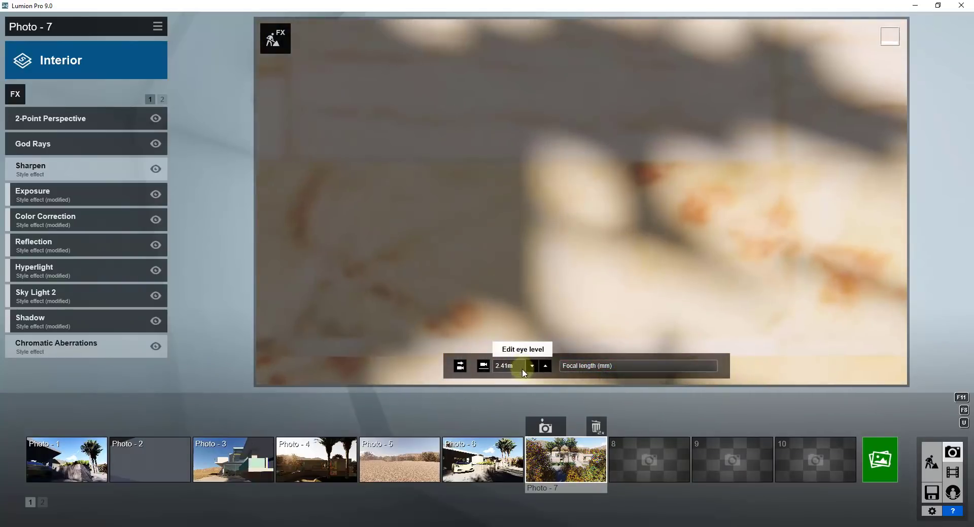
key("s")
key("q")
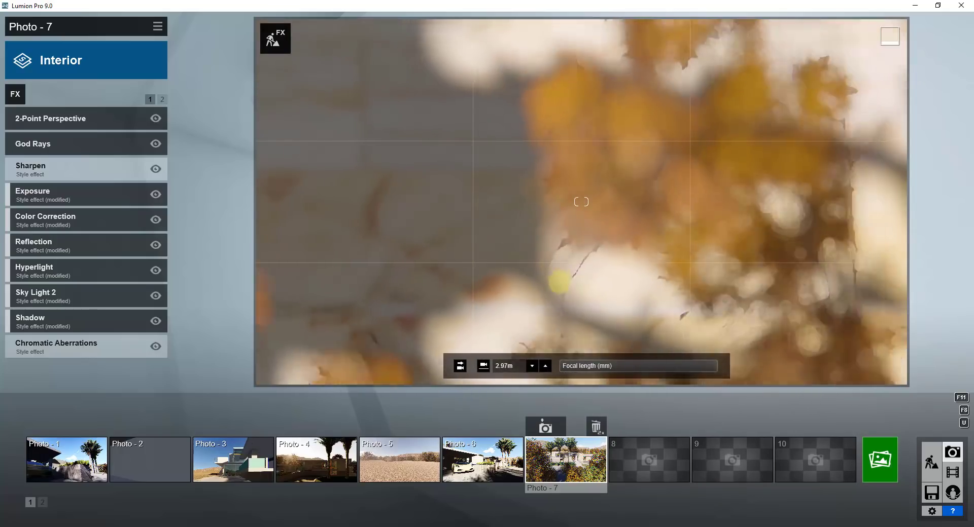
key("q")
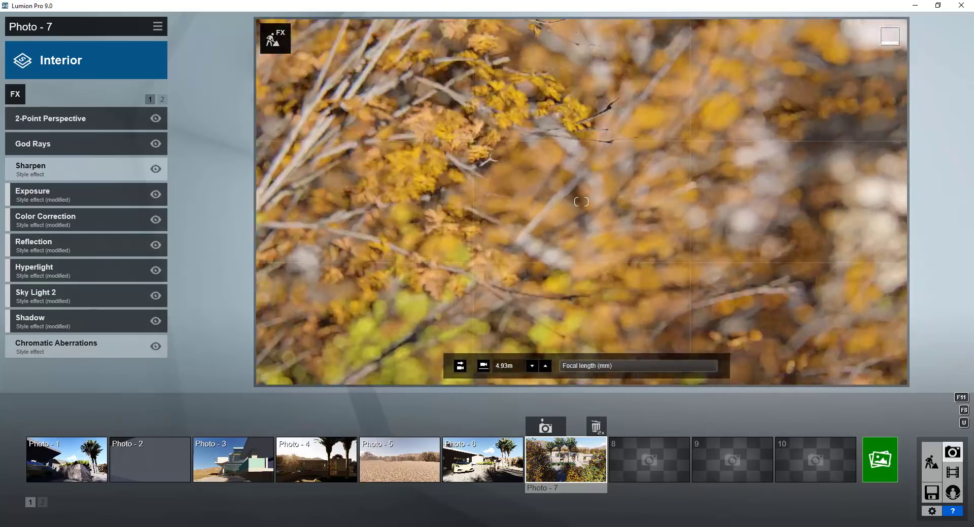
key("q")
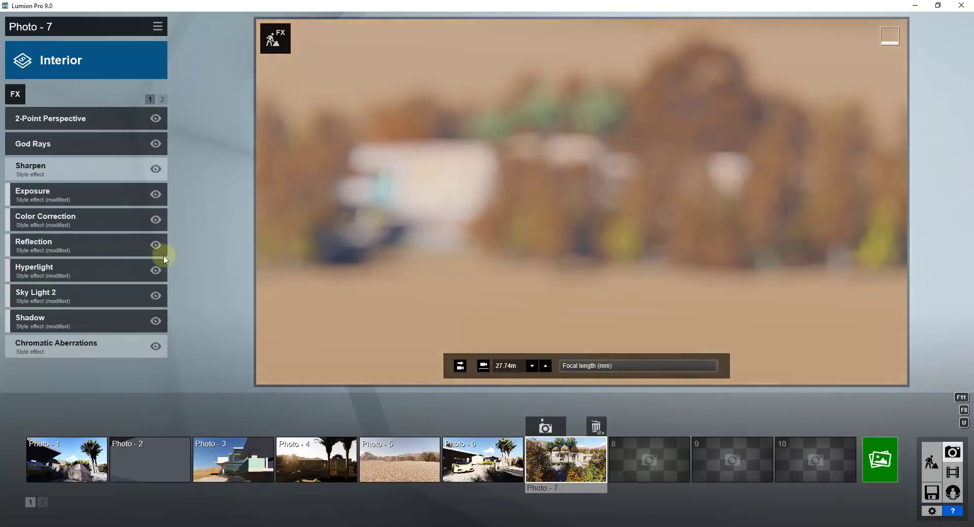
- Disable the Depth of Field effect and store a lower, closer view of the house front in Photo 7
left_click(163, 100)
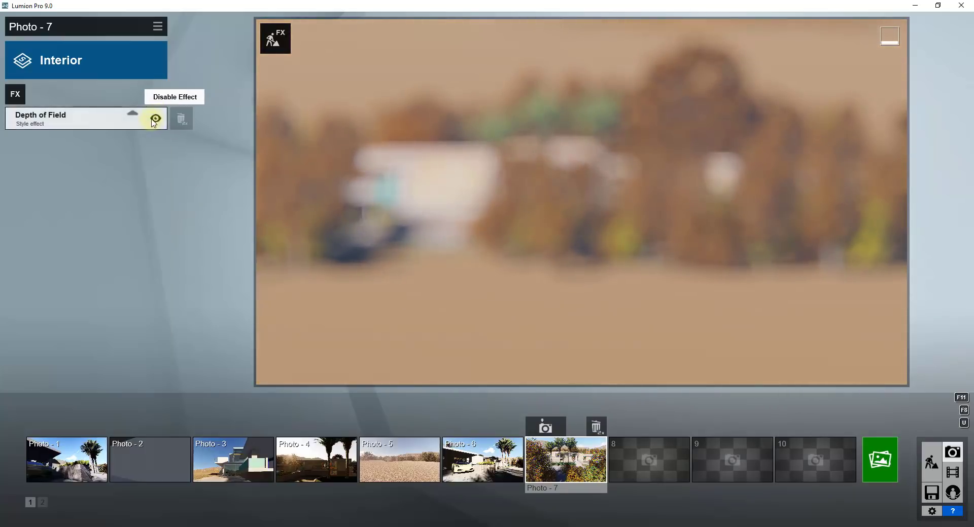
left_click(156, 117)
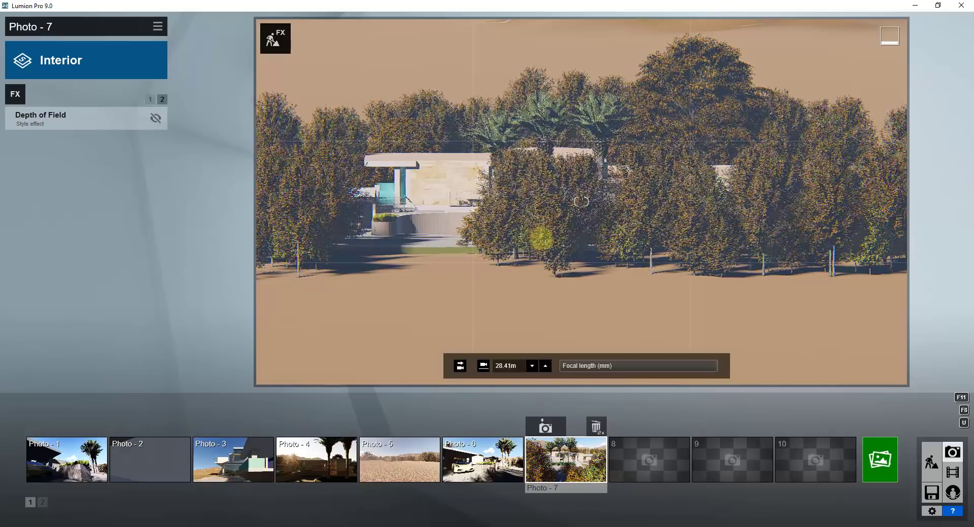
key("e")
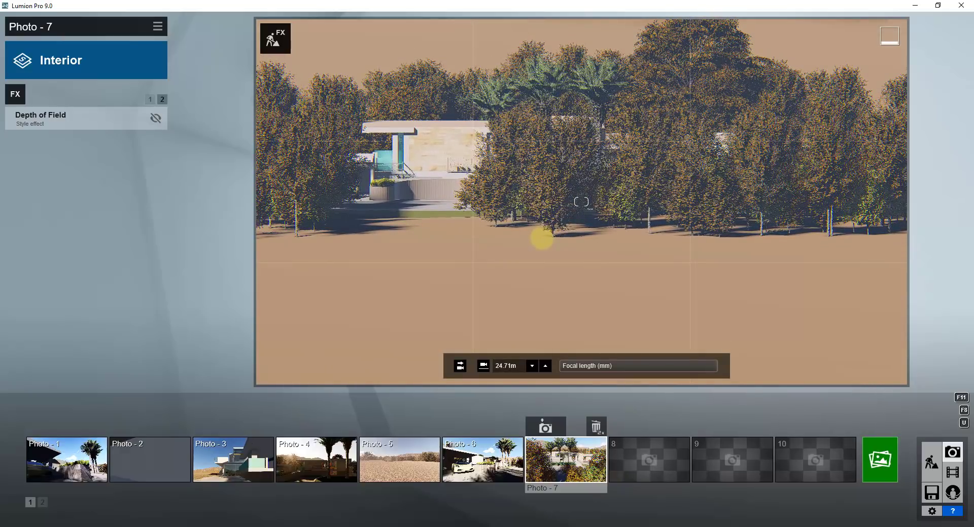
key("w")
key("e")
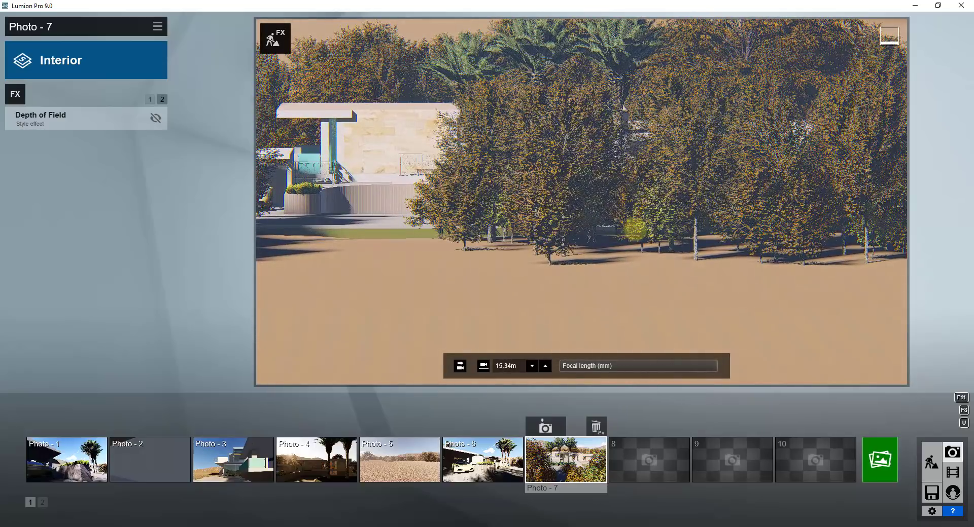
key("e")
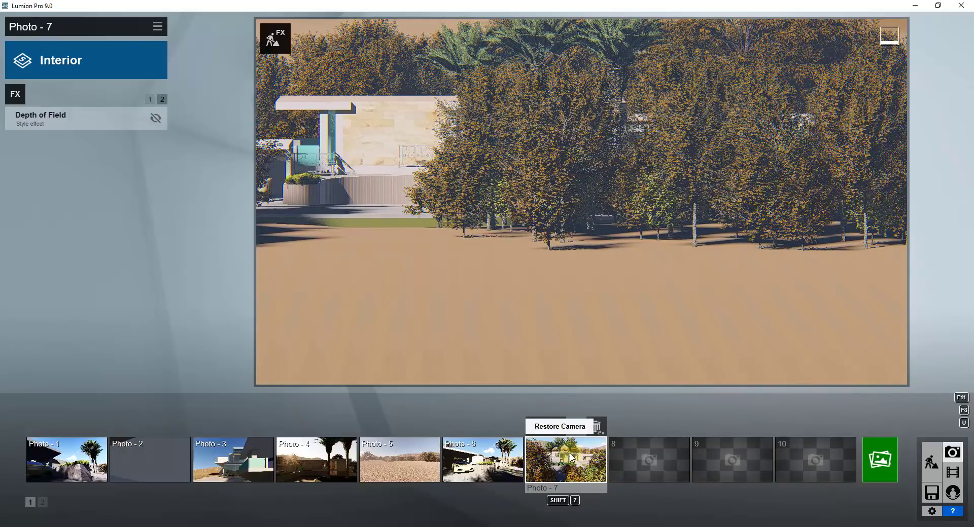
left_click(388, 146)
left_click(543, 428)
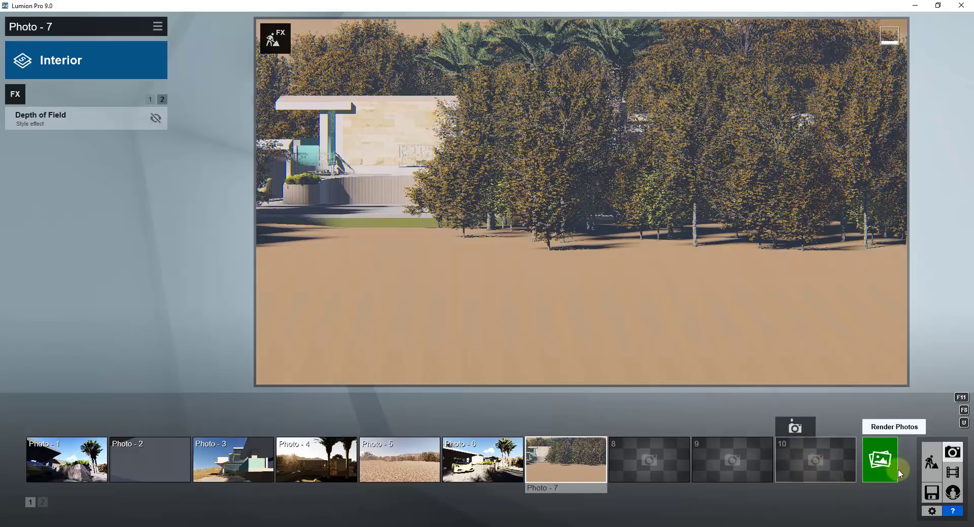
- In Build mode, select the trees standing in front of the house, move them to Layer 4 and hide that layer
left_click(931, 463)
right_click_drag(530, 250, 531, 256)
key("shift+w")
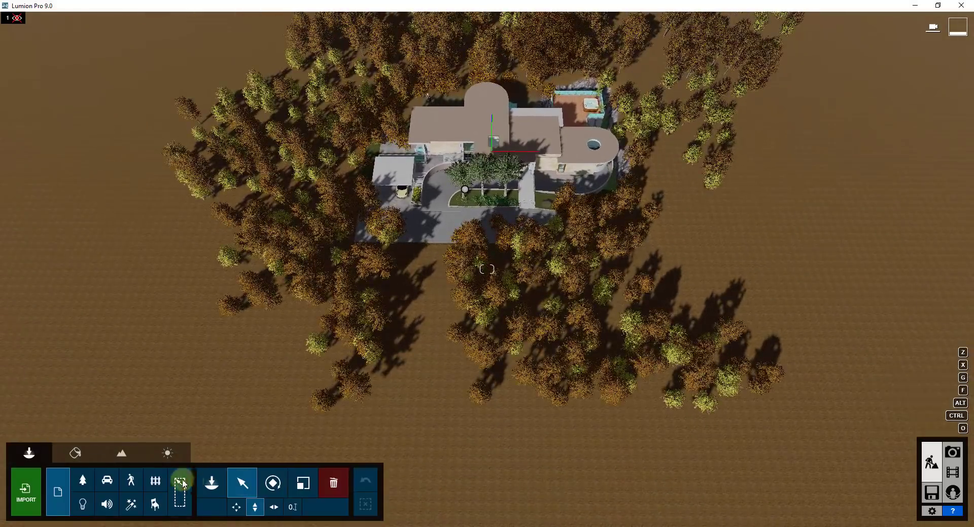
left_click(83, 480)
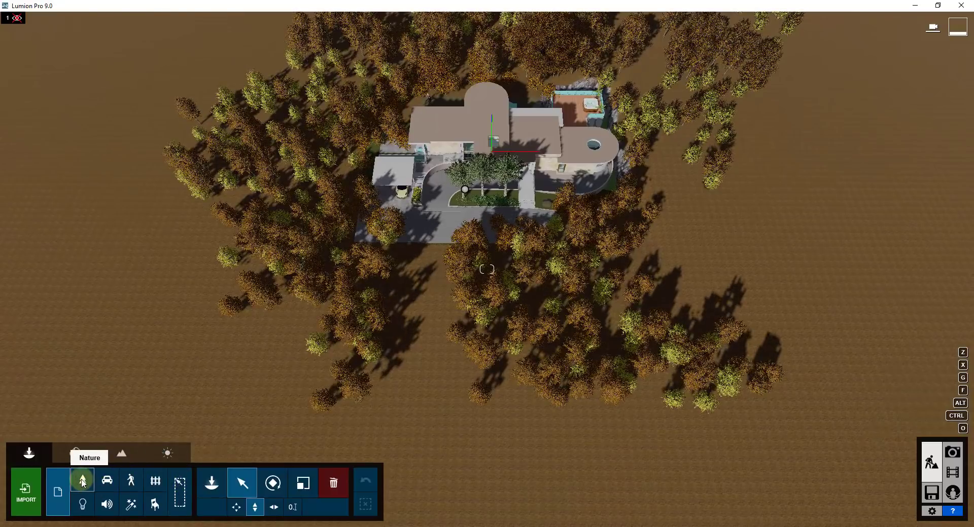
left_click(236, 259)
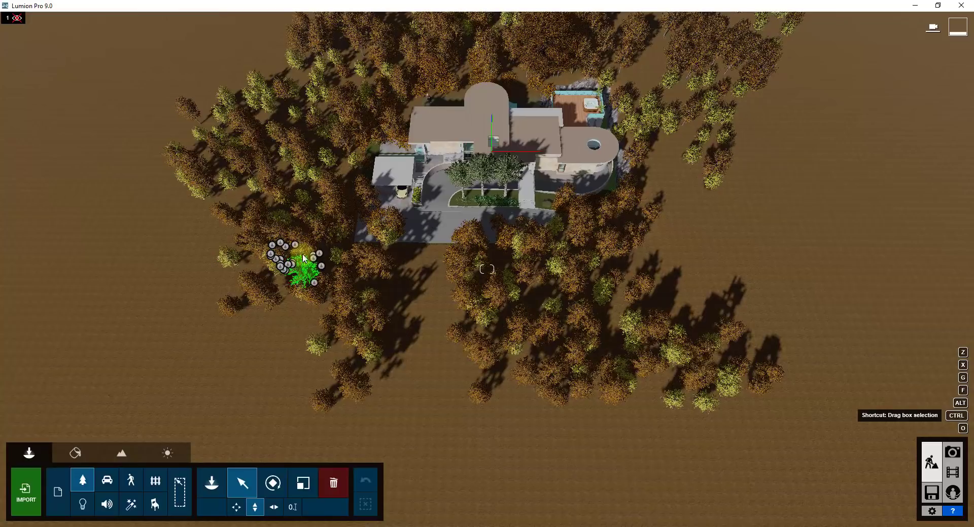
mouse_move(307, 254)
left_mouse_down("ctrl")
mouse_move(370, 311)
mouse_move(616, 400)
mouse_move(724, 416)
left_mouse_up("ctrl")
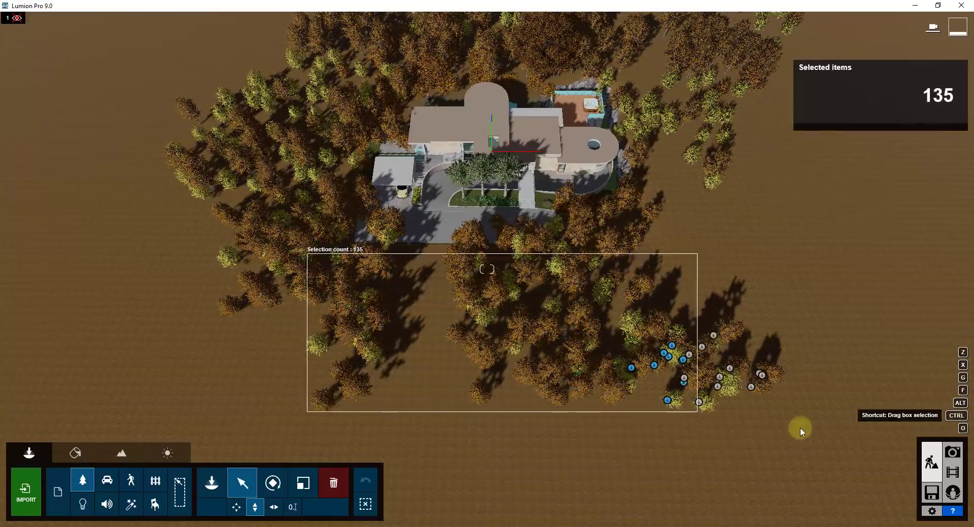
left_click_drag(799, 427, 799, 427, "ctrl")
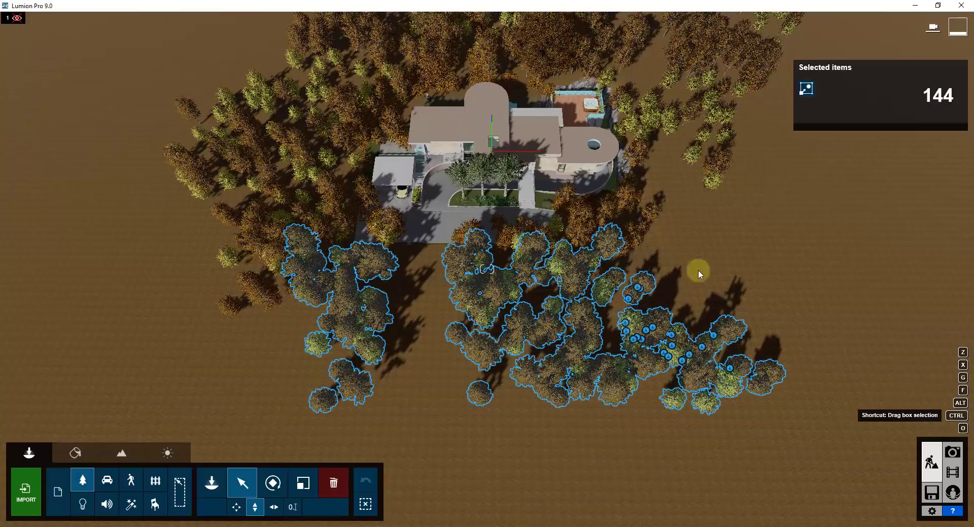
left_click_drag(710, 235, 298, 420, "ctrl")
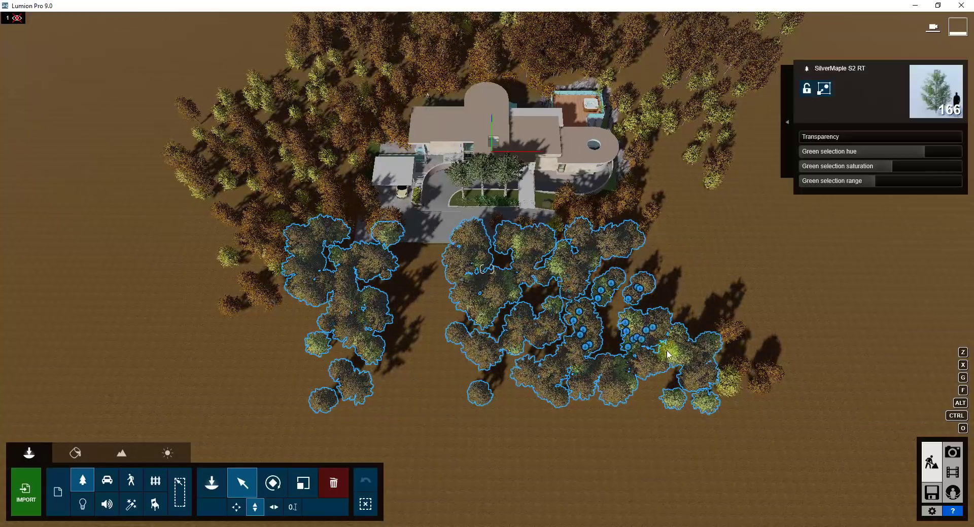
key("ctrl")
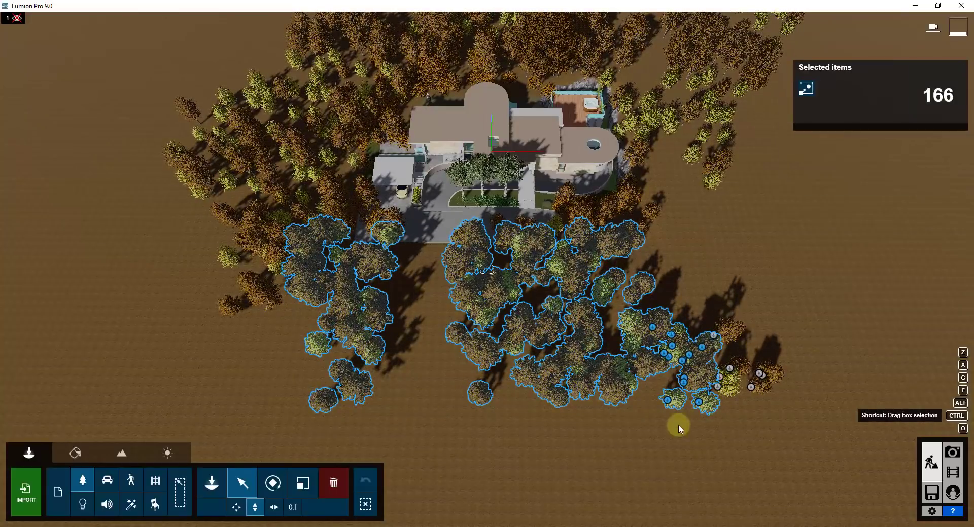
left_click_drag(677, 427, 808, 337, "ctrl")
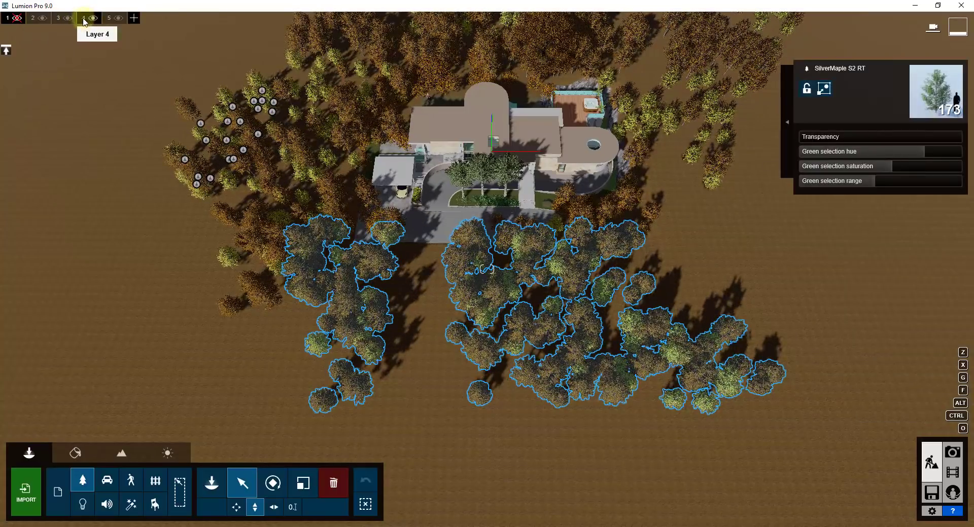
left_click(83, 19)
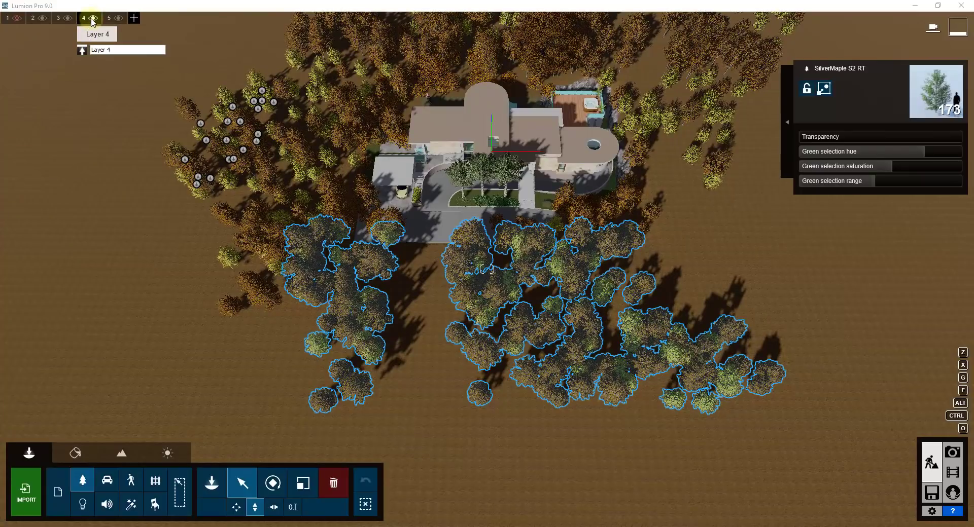
left_click(93, 18)
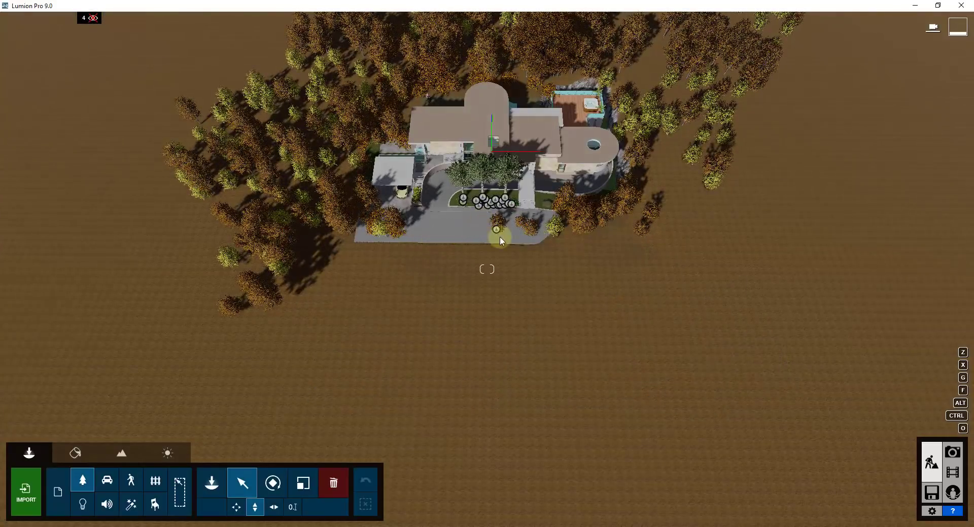
- Move the remaining trees along the driveway's front edge and the two beside the carport to the hidden Layer 4
left_click_drag(478, 216, 658, 285, "ctrl")
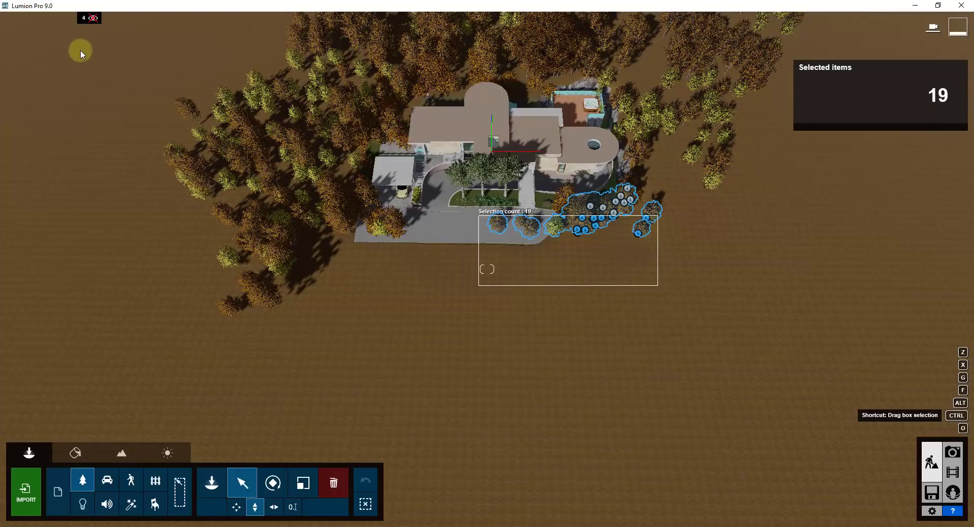
left_click(93, 34)
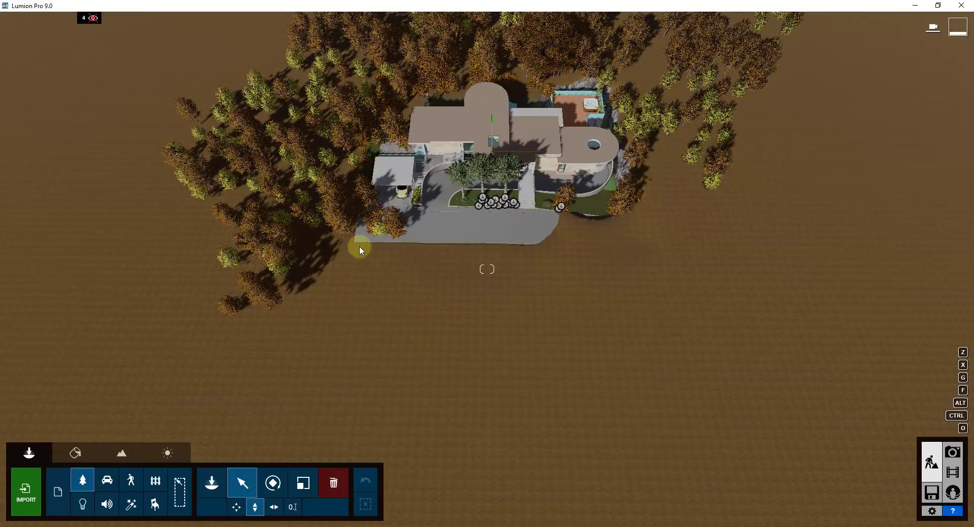
left_click_drag(359, 247, 362, 226, "ctrl")
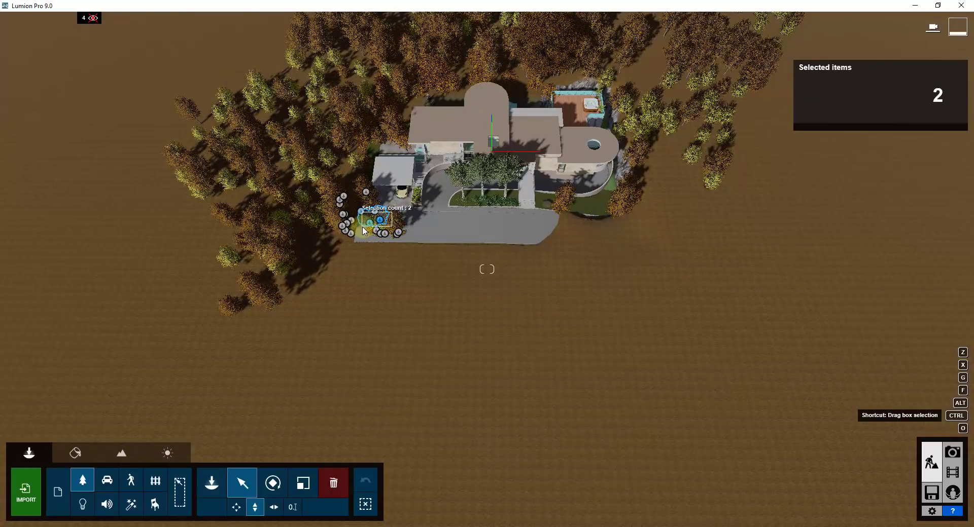
left_click(92, 21)
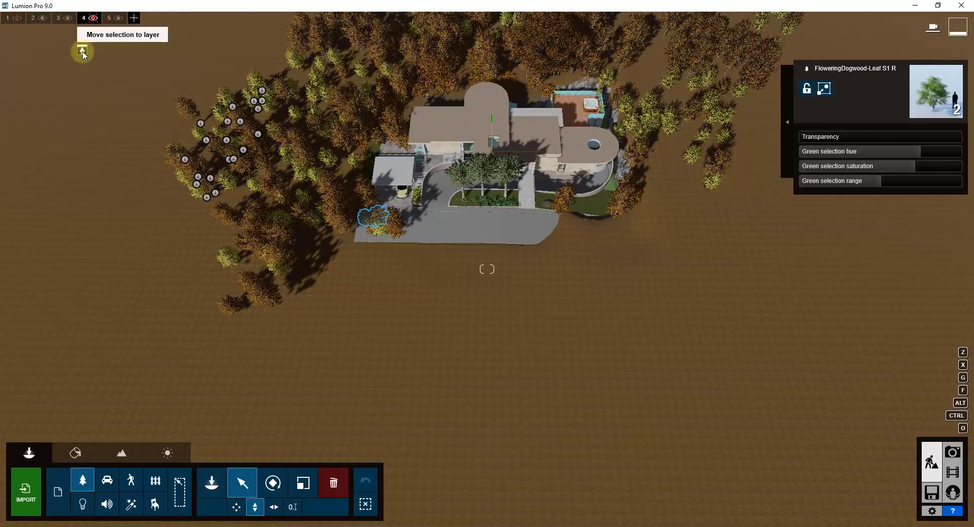
left_click(93, 20)
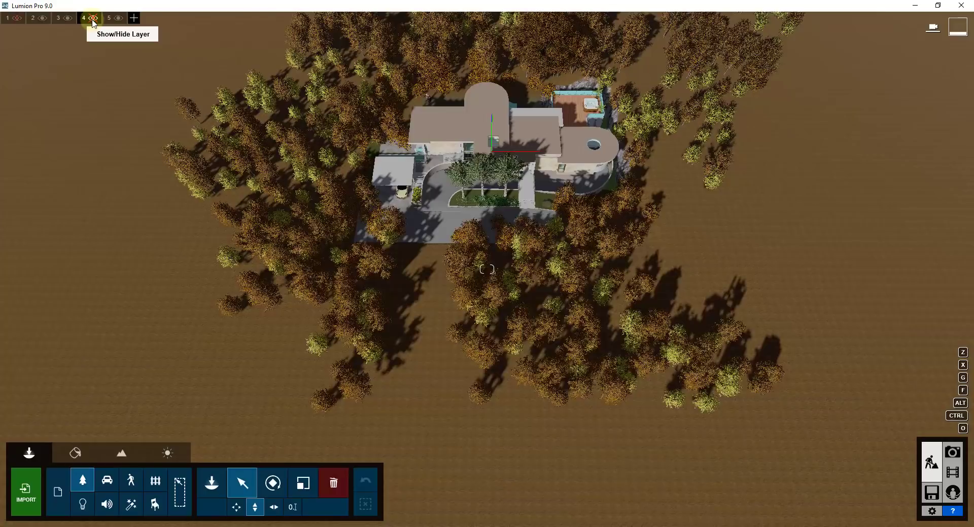
left_click(93, 20)
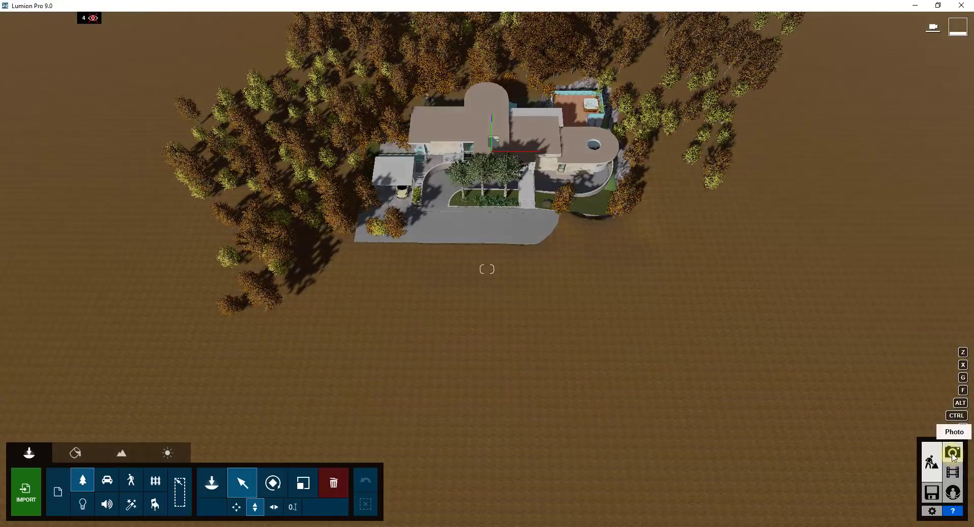
- Return to Photo mode, restore Photo 7's camera, and reframe the whole house front from a lower height and farther back
left_click(953, 456)
left_click(574, 444)
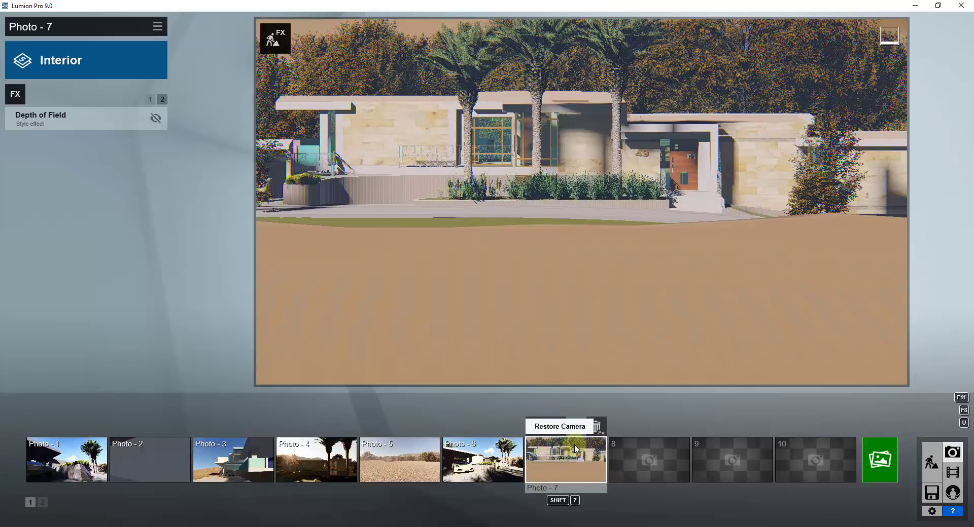
key("q")
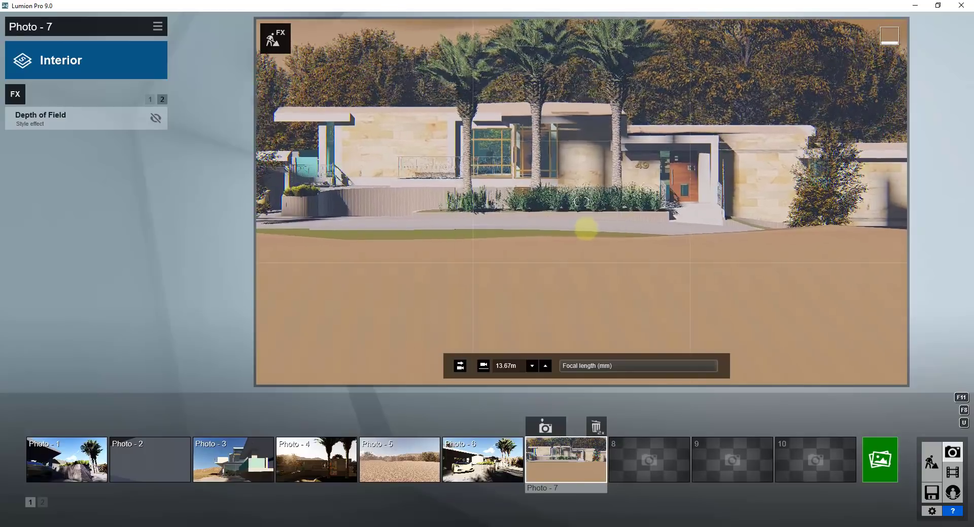
key("e")
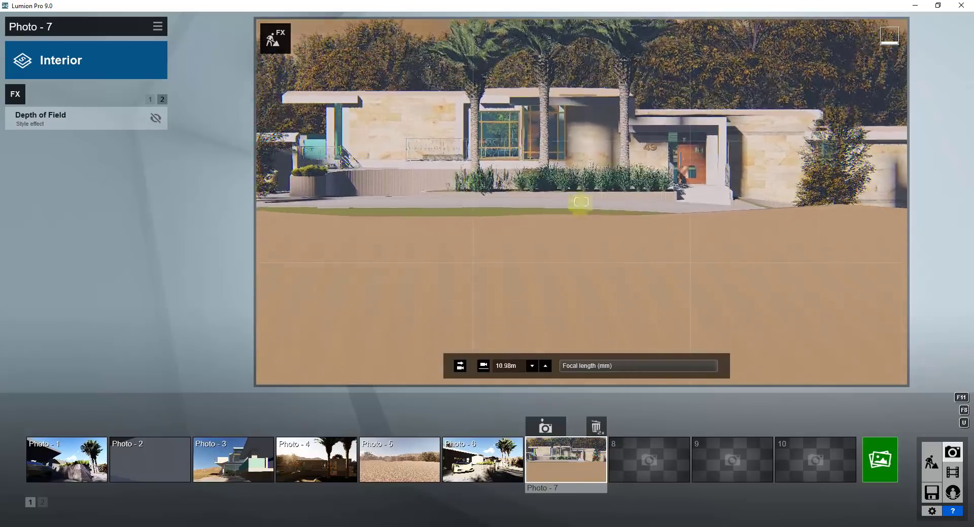
key("w")
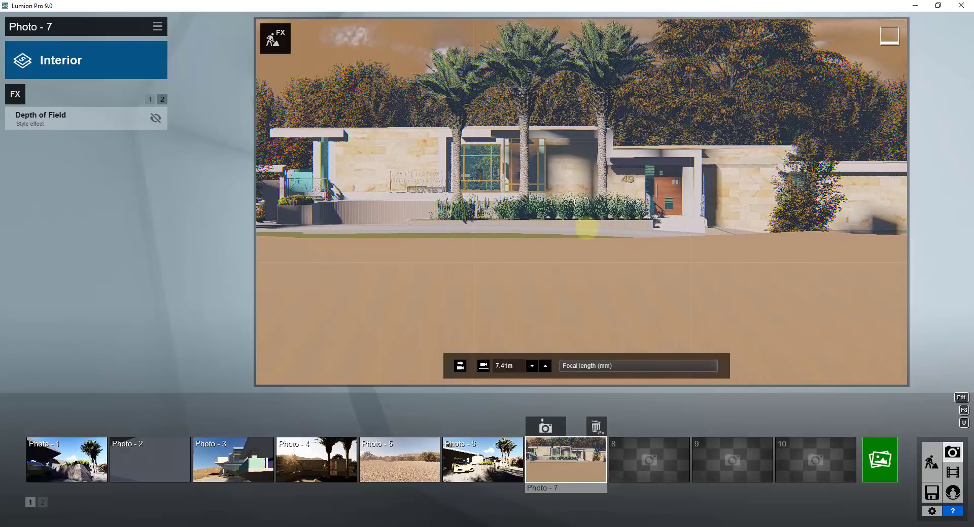
key("s")
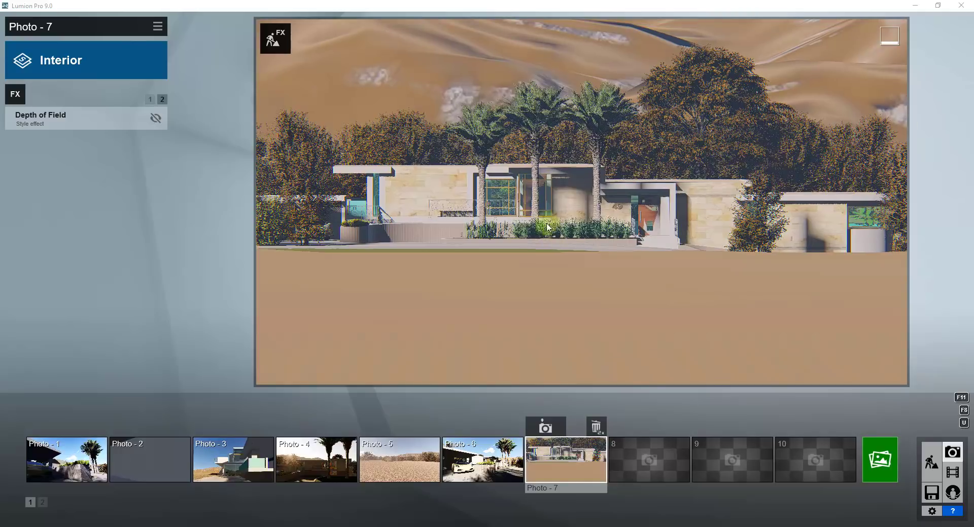
- Add a Sun effect to Photo 7 and adjust the sun height and heading so sunlight casts angled shadows across the house front
left_click(150, 102)
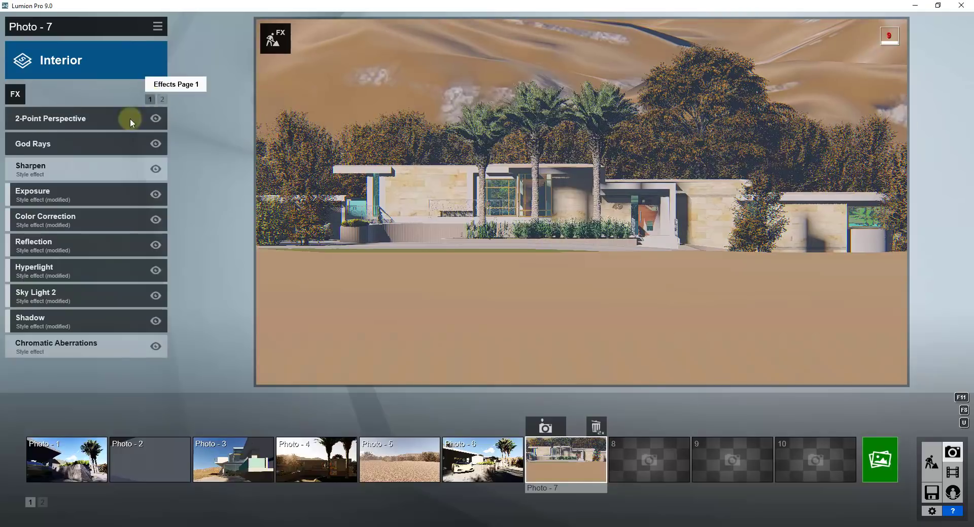
left_click(15, 93)
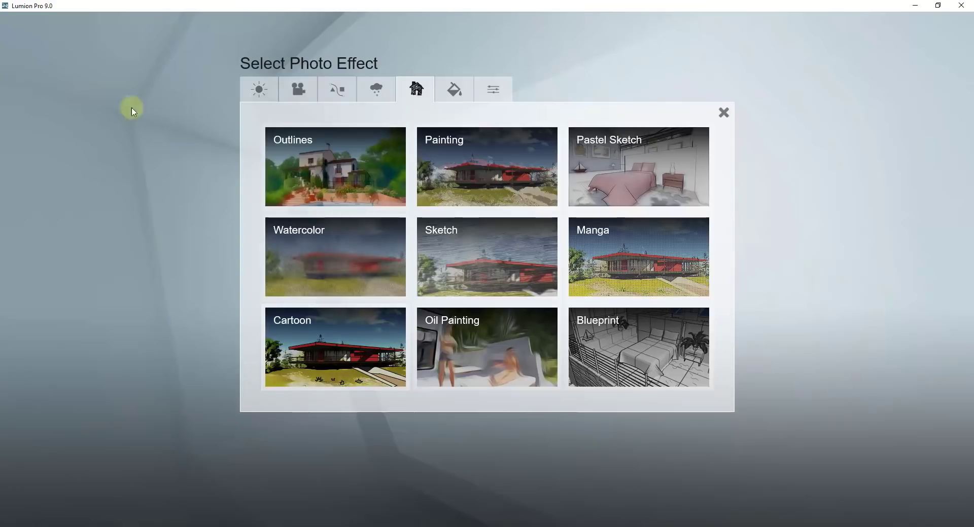
left_click(274, 96)
left_click(314, 169)
left_click_drag(104, 143, 121, 158)
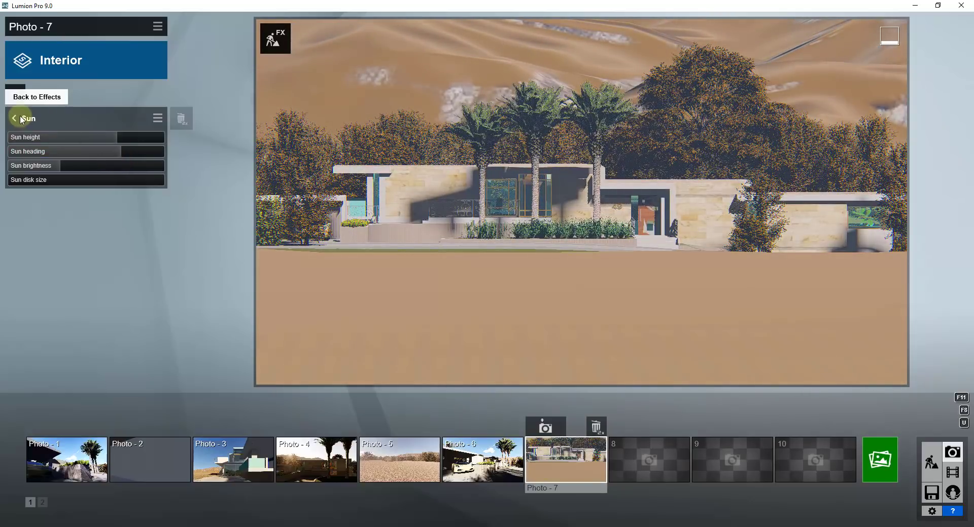
left_click(21, 120)
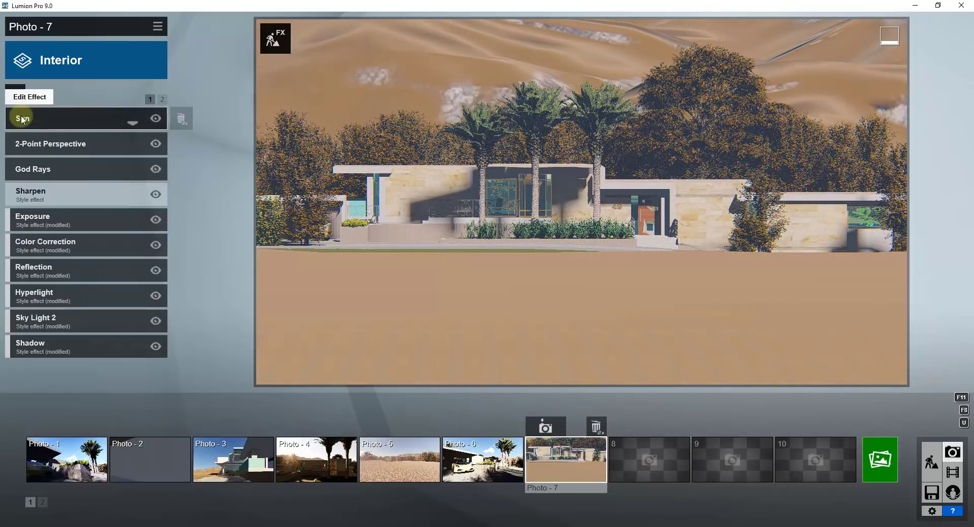
- In Photo 7's Color Correction effect, lower the temperature for a cooler tone and increase the contrast
left_click(69, 246)
left_click_drag(97, 136, 80, 134)
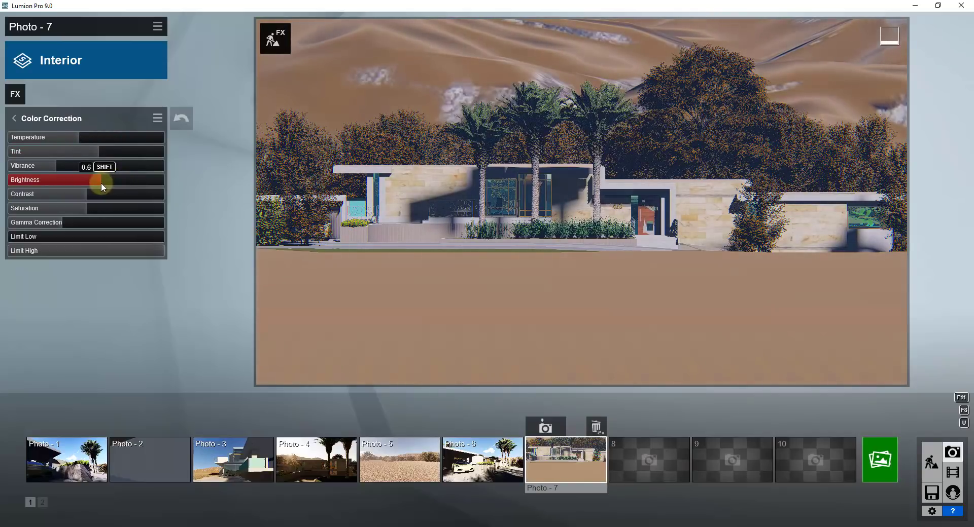
left_click_drag(105, 193, 115, 193)
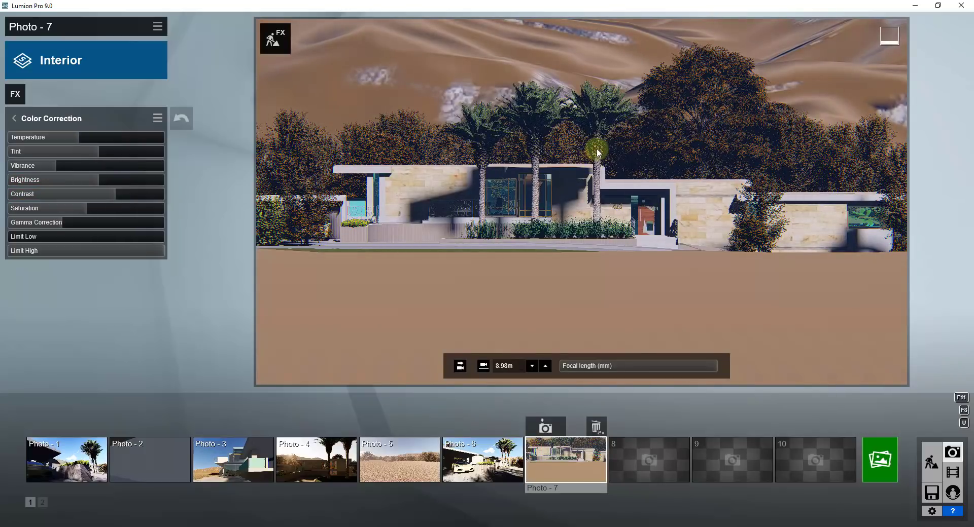
left_click(35, 121)
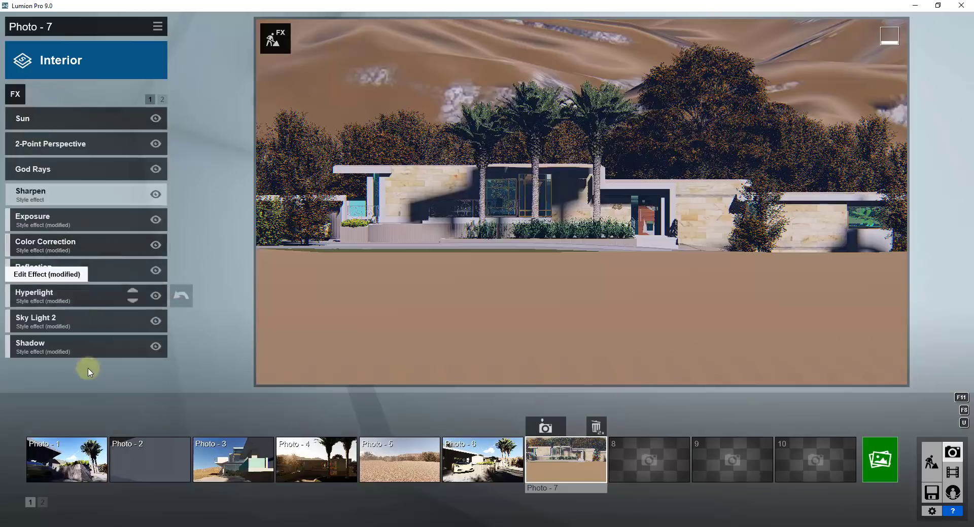
- Increase the sun shadow range in Photo 7's Shadow effect to about the middle of its range
left_click(82, 342)
left_click_drag(68, 142, 89, 135)
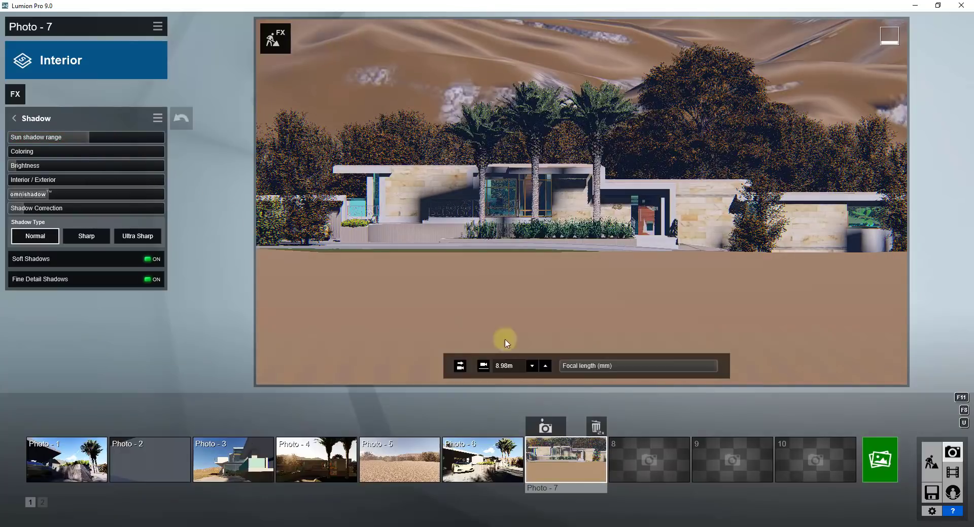
- Render Photo 7 at 1920x1080 as a JPG file named "Elevation View Front" and close the finished render
left_click(880, 459)
left_click(369, 403)
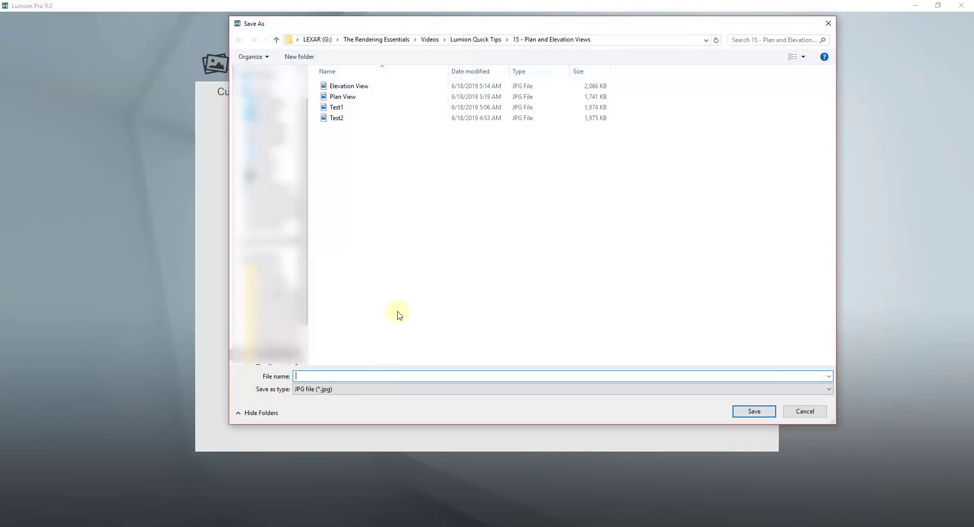
type("E")
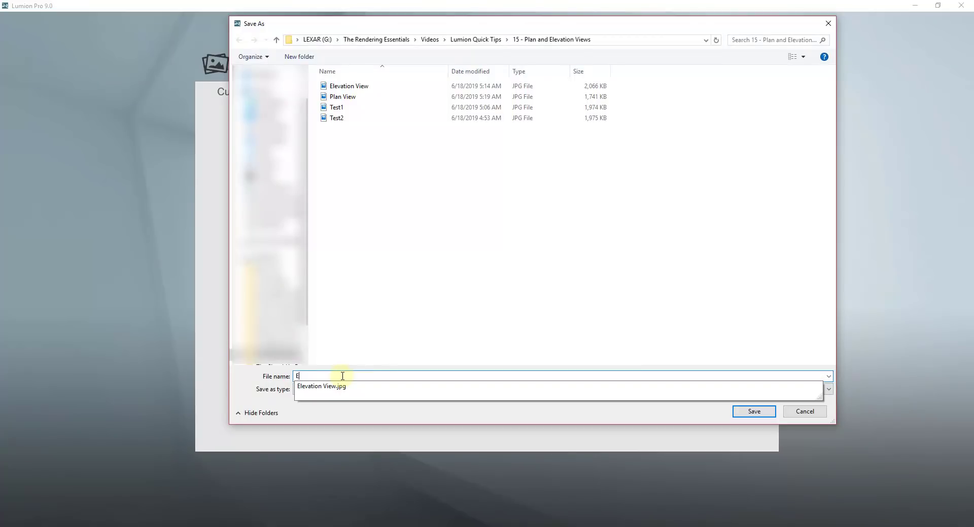
type("levation View Front")
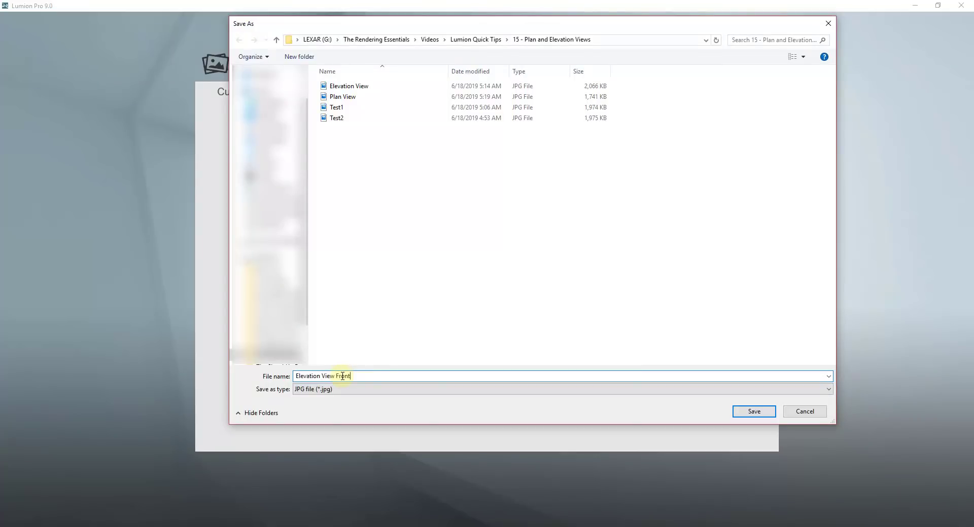
key("Return")
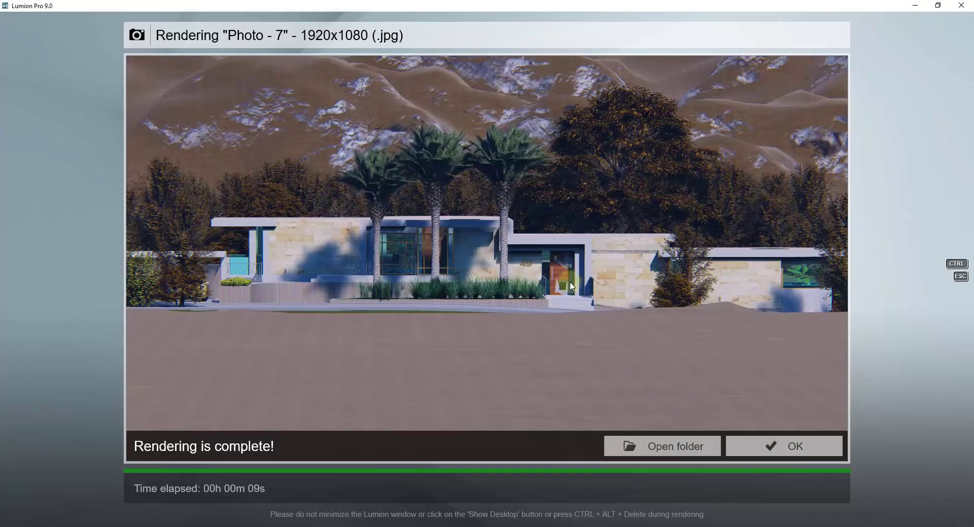
left_click(766, 442)
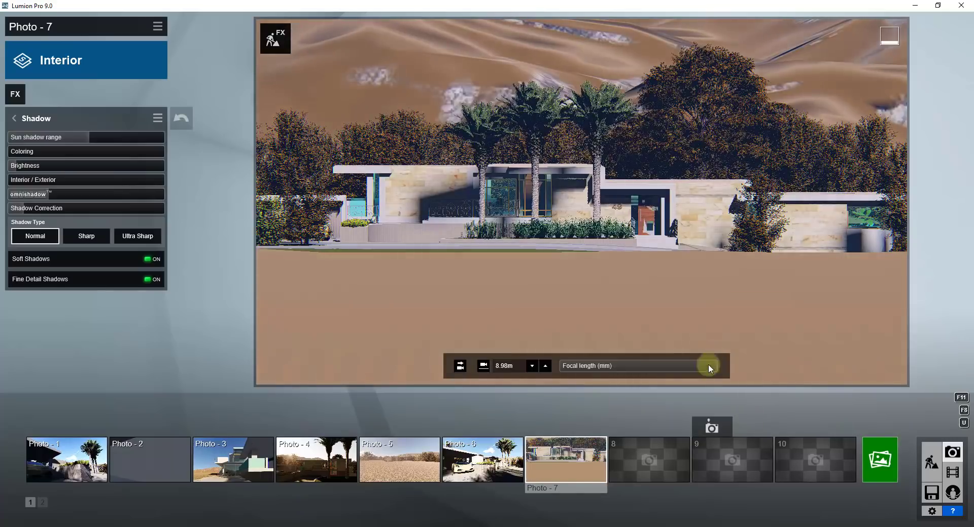
- Push Photo 7's focal length to its maximum and move the camera closer and sideways to reframe the house front
left_click_drag(714, 367, 731, 368)
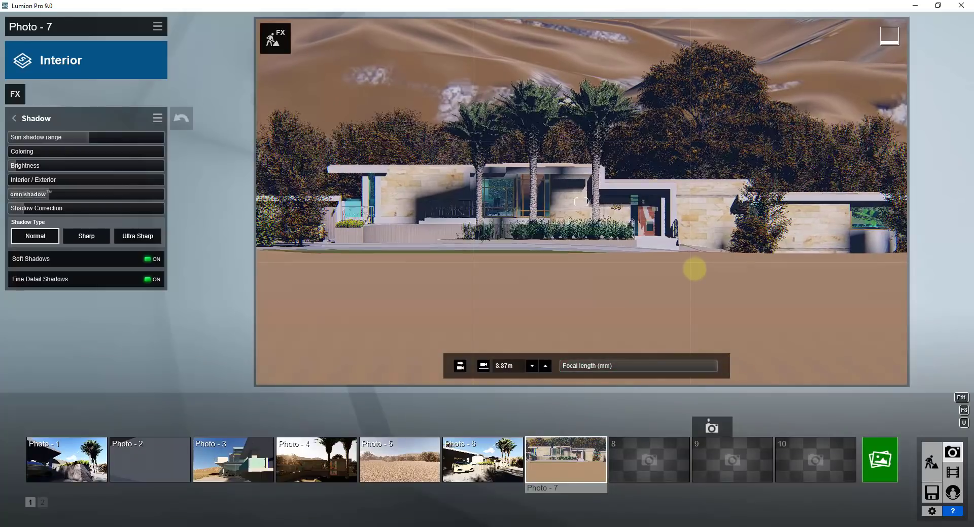
key("w")
key("d")
key("w")
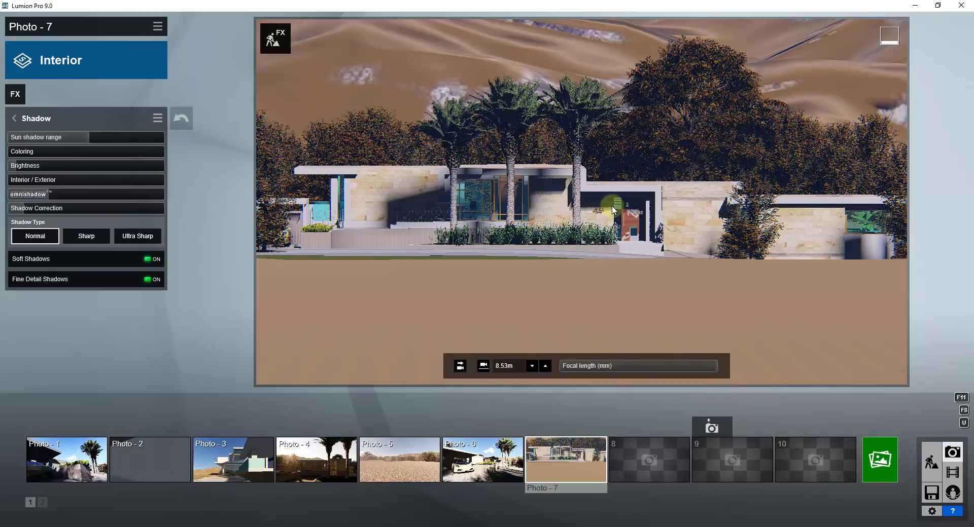
mouse_move(587, 238)
middle_mouse_down()
mouse_move(587, 224)
mouse_move(587, 236)
middle_mouse_up()
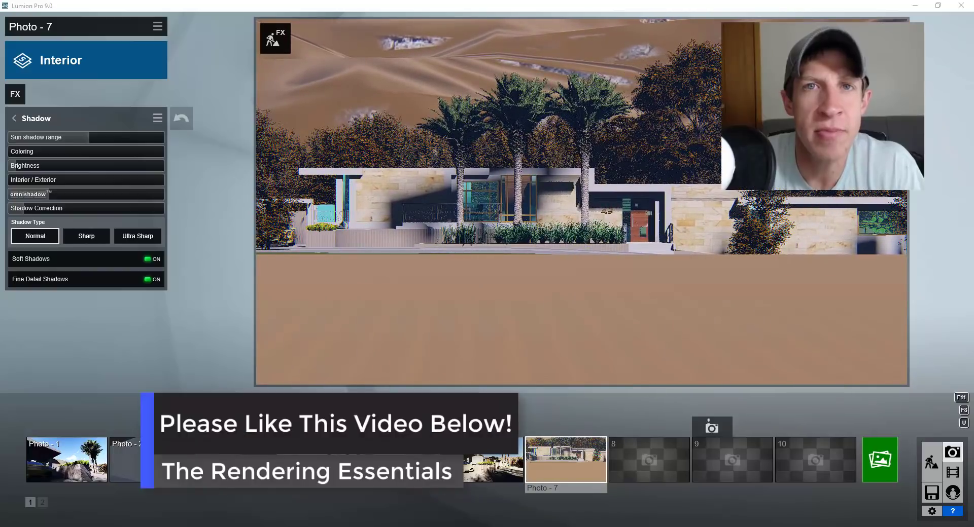